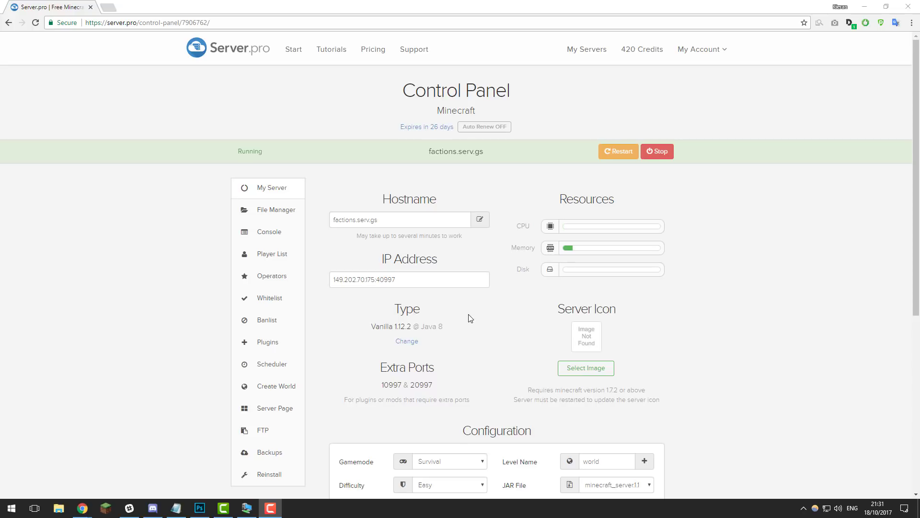
left_click(267, 344)
left_click(278, 191)
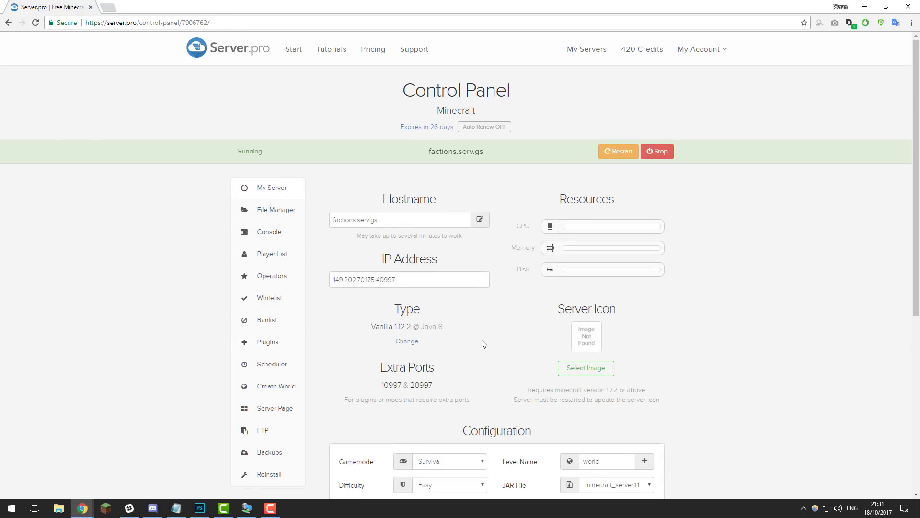
scroll(483, 344, "down", 2)
scroll(483, 319, "up", 2)
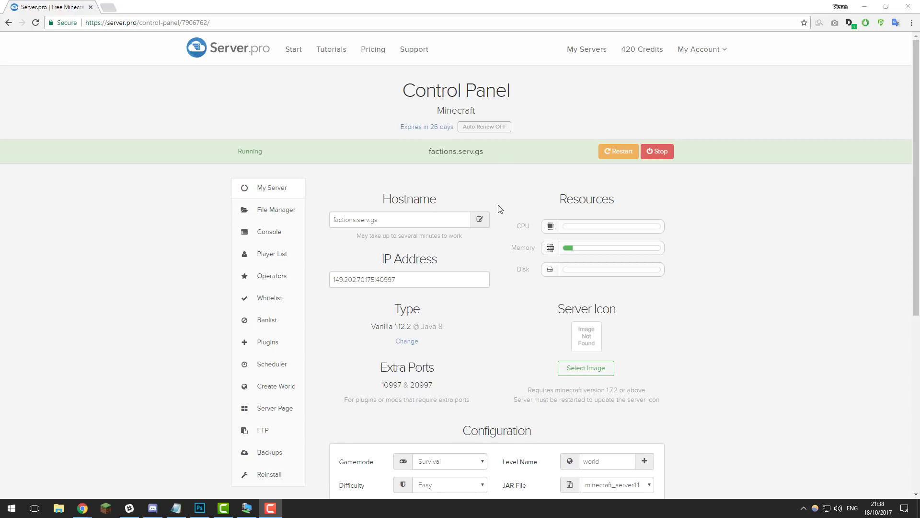
- Change the server type to Spigot with version v 1.12.2 in the reinstall settings
left_click(406, 343)
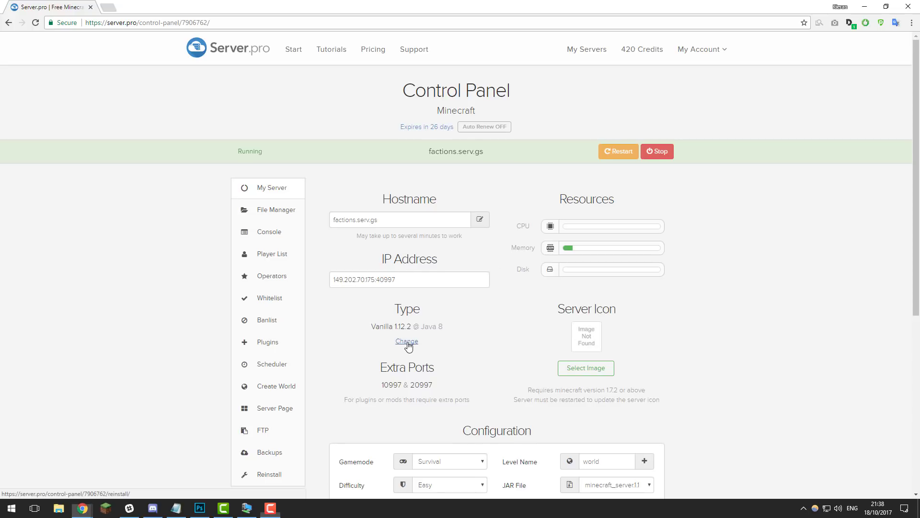
left_click(412, 242)
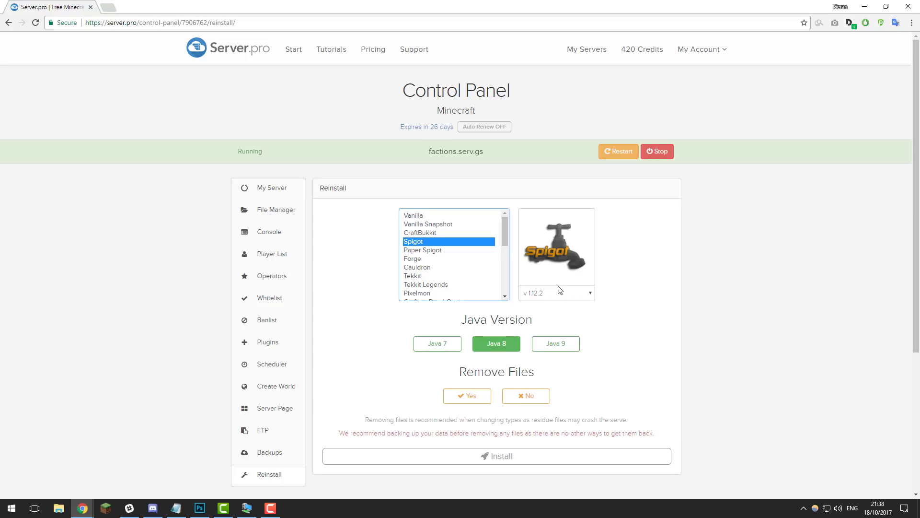
left_click(536, 292)
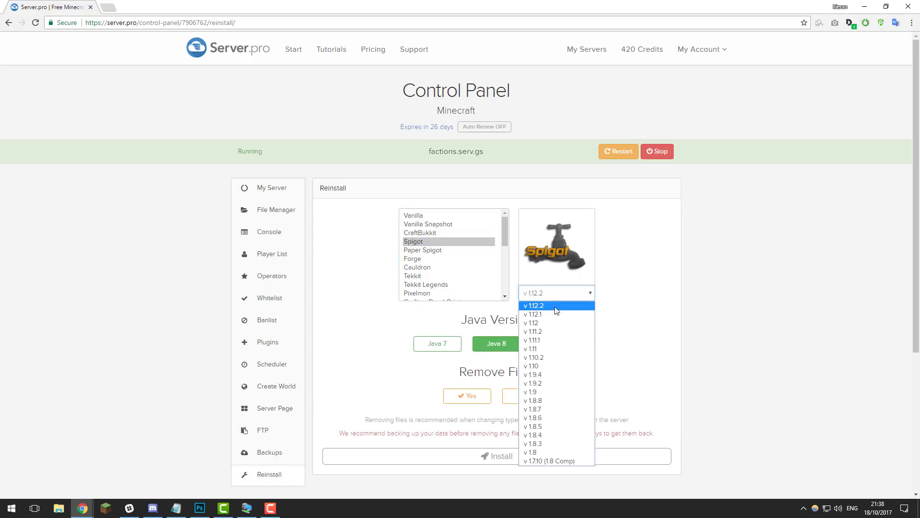
left_click(556, 310)
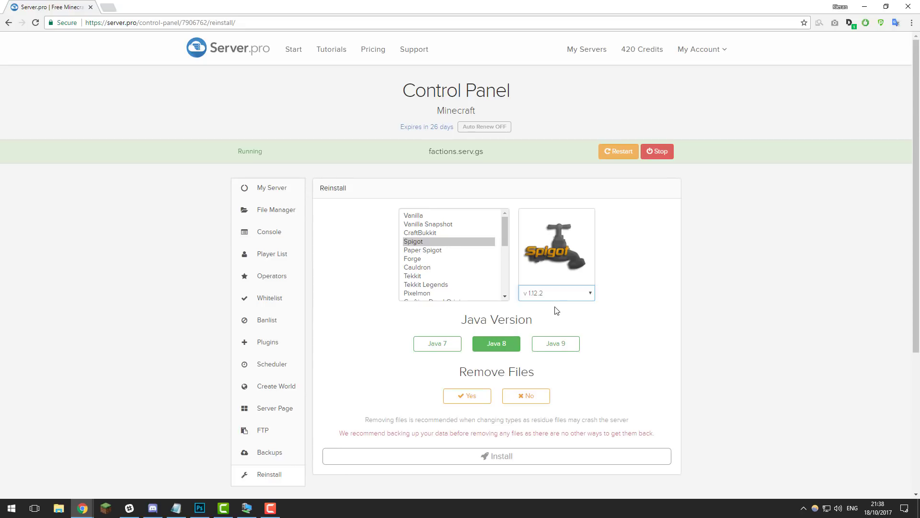
left_click(562, 297)
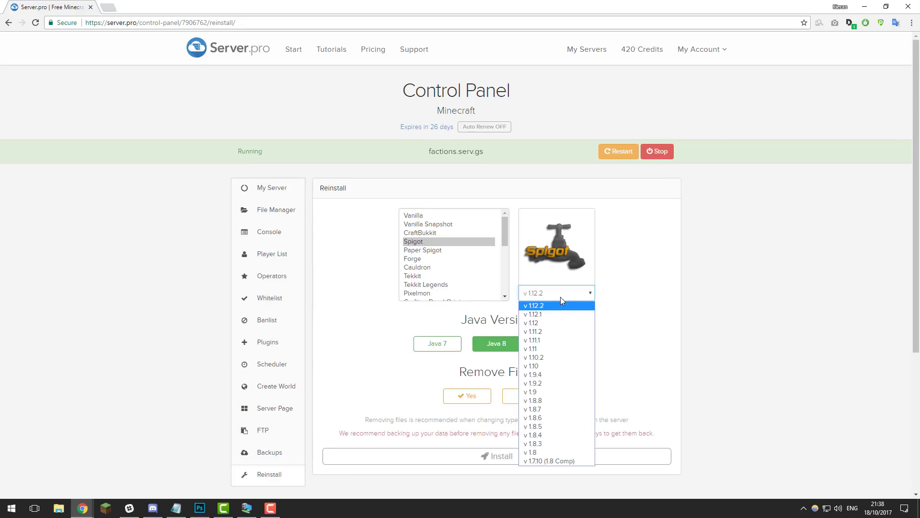
left_click(562, 297)
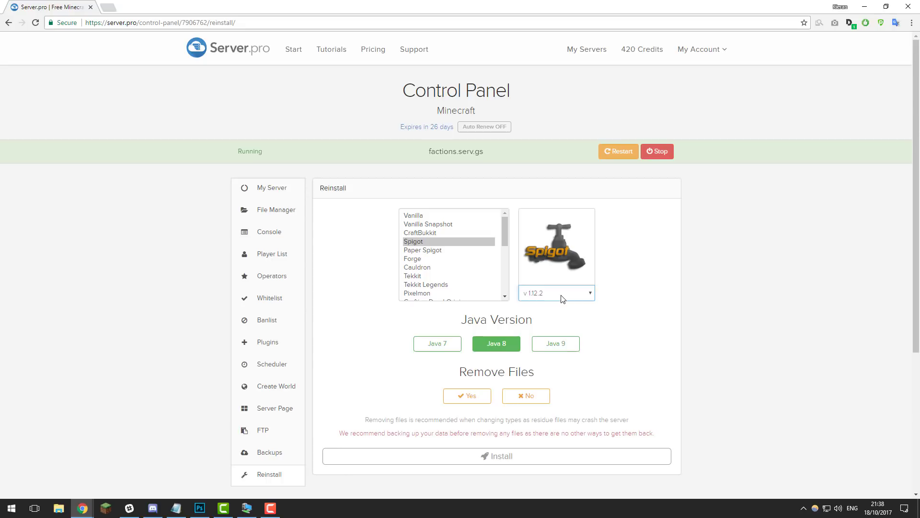
- Install the chosen server type with Java 8 and removal of the existing files, and confirm the installation
left_click(499, 344)
left_click(525, 396)
left_click(481, 402)
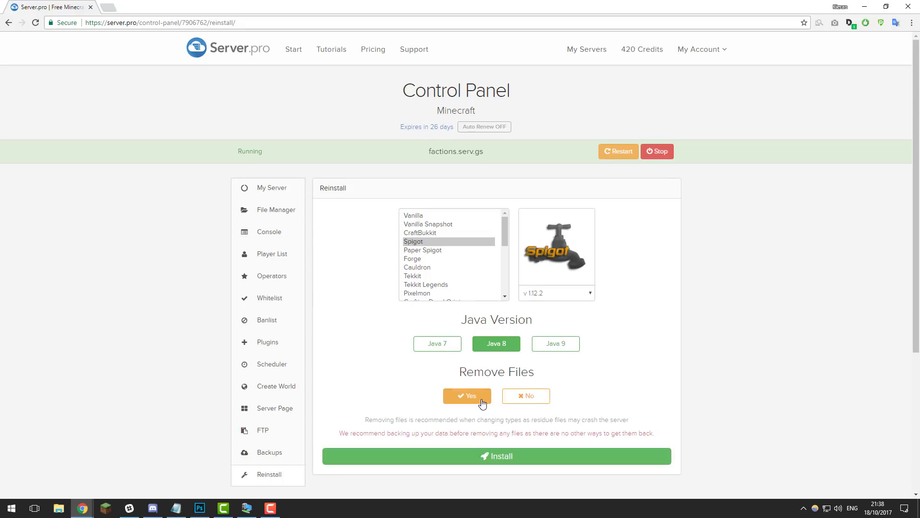
left_click(499, 455)
left_click(499, 73)
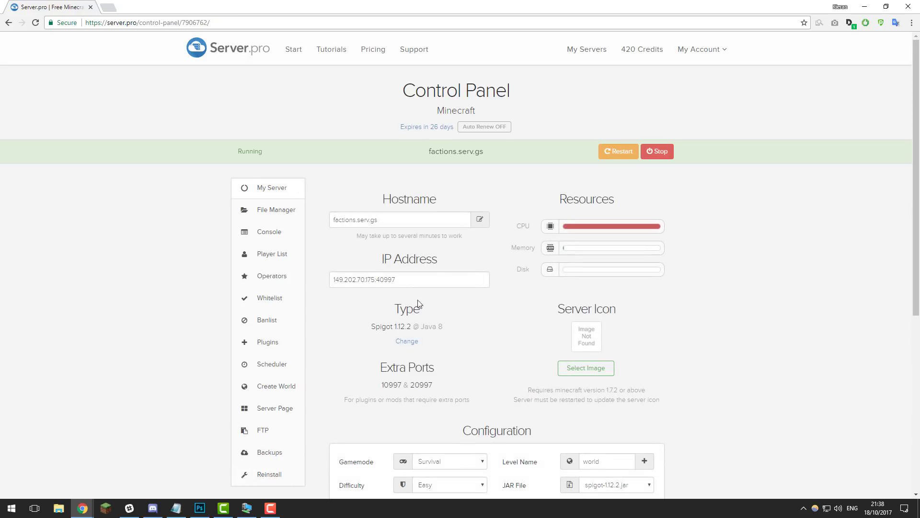
- Install the latest versions of the WorldEdit, Essentials and WorldGuard Bukkit plugins
left_click(267, 341)
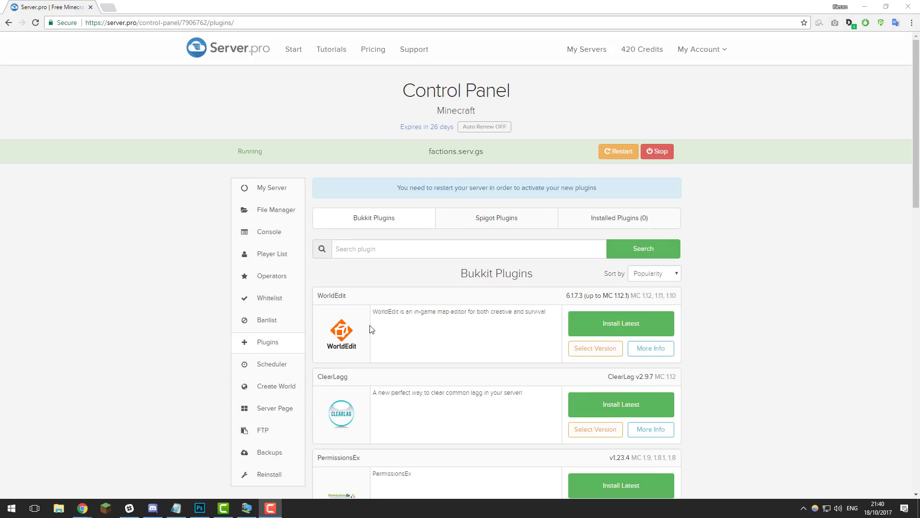
left_click(656, 338)
scroll(487, 307, "down", 7)
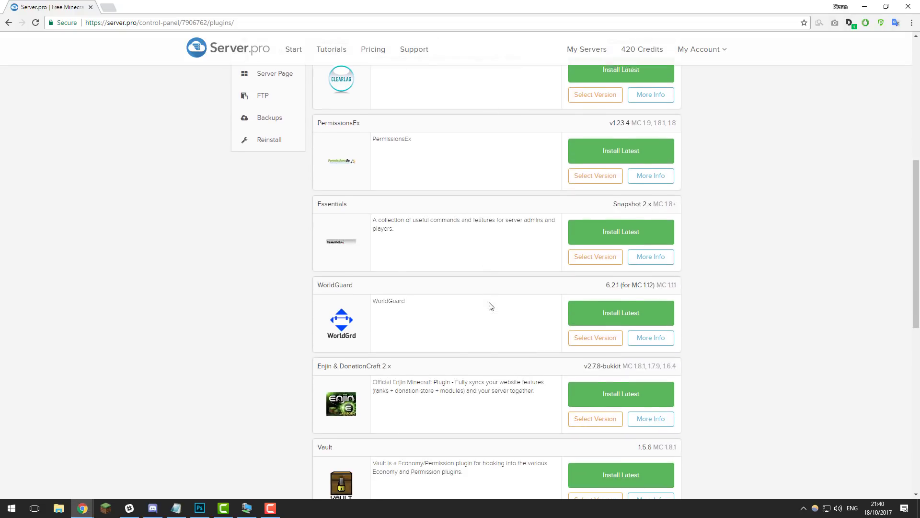
left_click(636, 230)
left_click(618, 312)
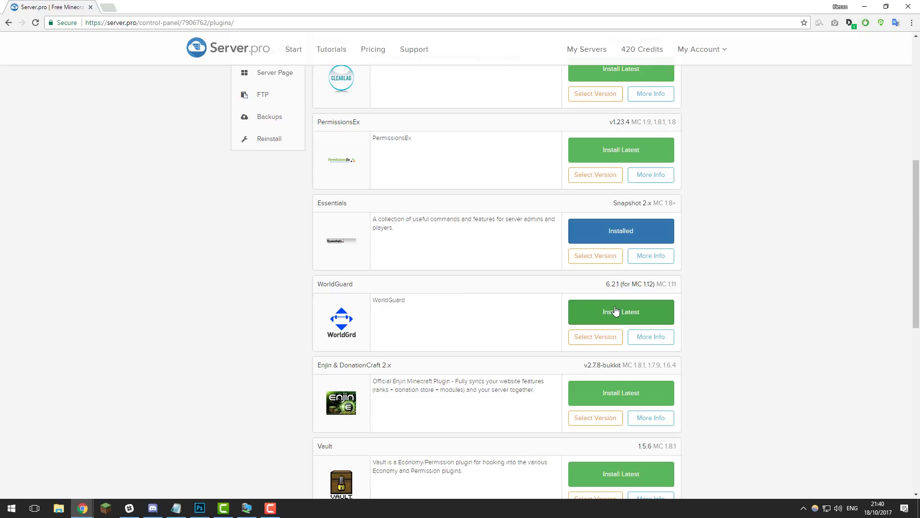
- Restart the server to activate the new plugins
scroll(407, 368, "up", 3)
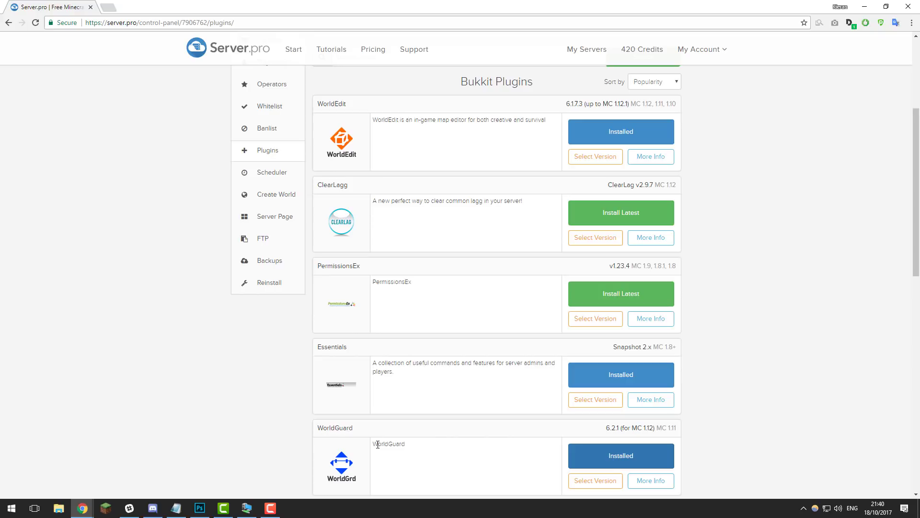
scroll(377, 444, "up", 1)
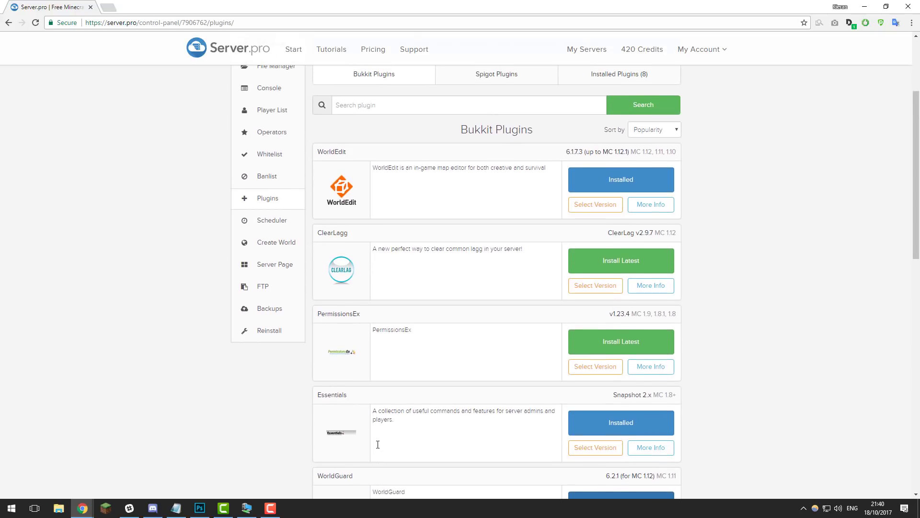
scroll(421, 425, "up", 3)
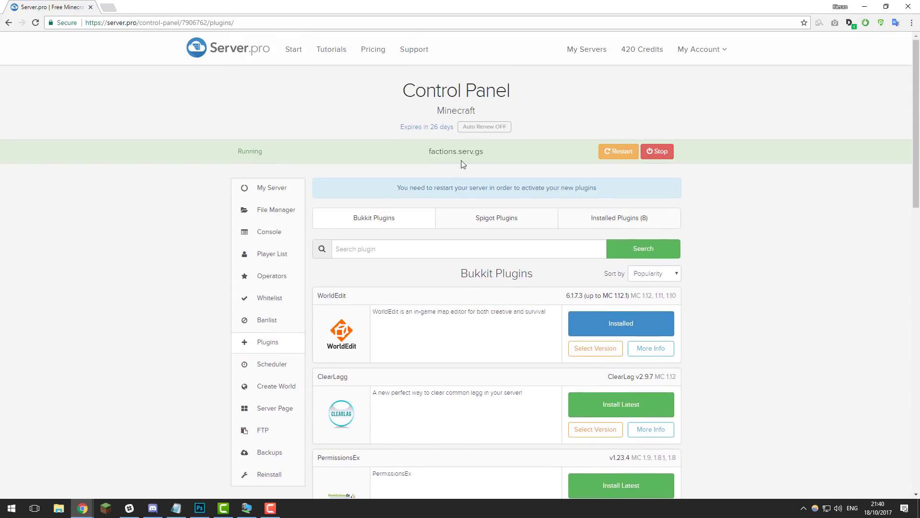
left_click(615, 153)
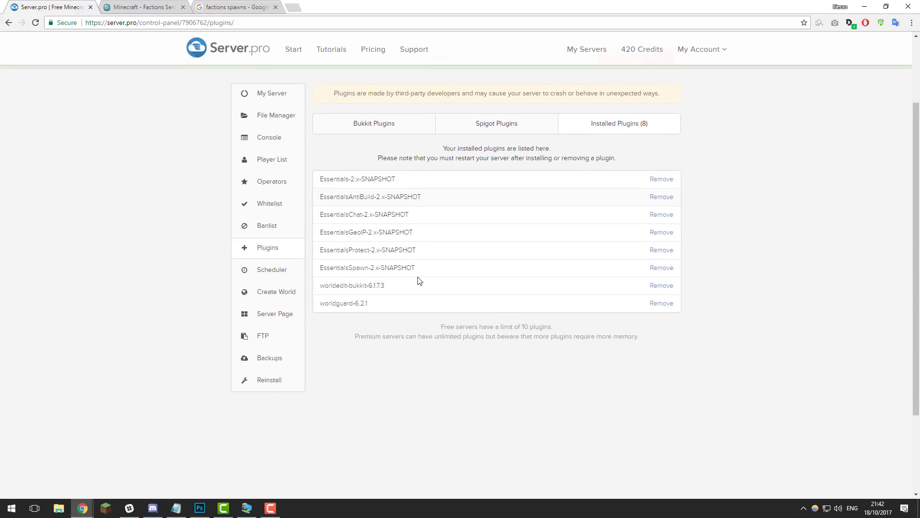
- Look over the web results for factions spawns and the first picture of the Planet Minecraft factions spawn project
scroll(420, 281, "up", 2)
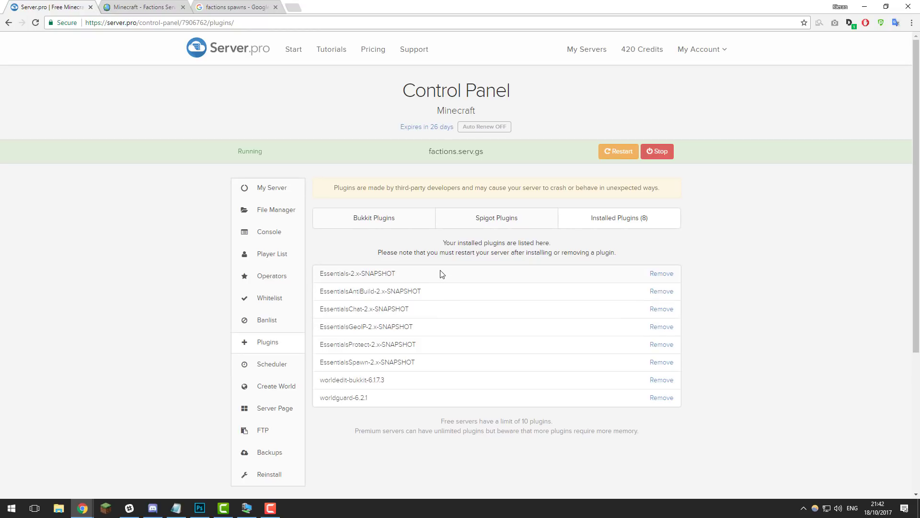
left_click(242, 6)
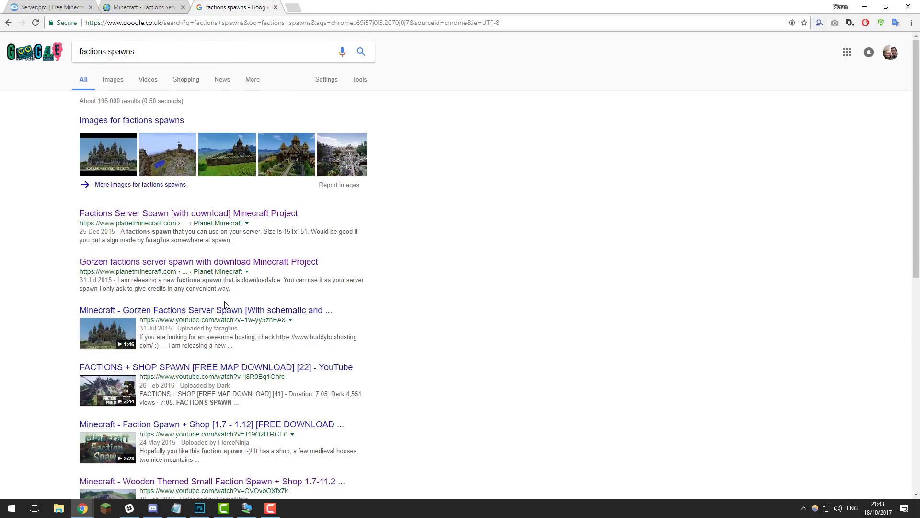
left_click(143, 7)
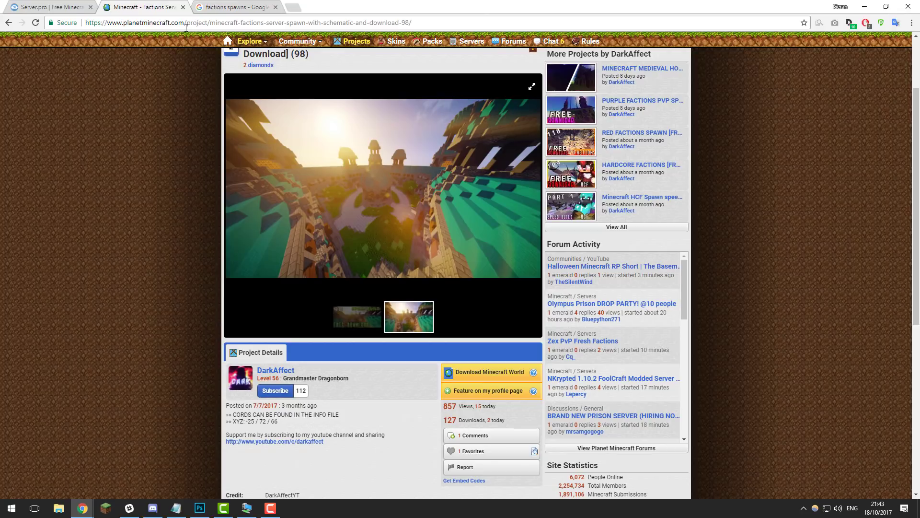
left_click(362, 317)
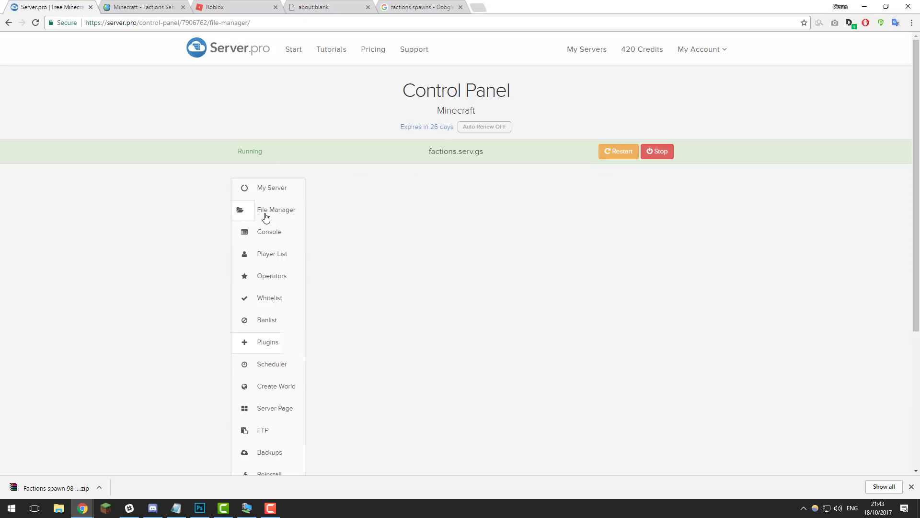
- Upload "Factions spawn 98 (1).zip" from the computer's Downloads folder to the server's home directory and unzip it
left_click(469, 207)
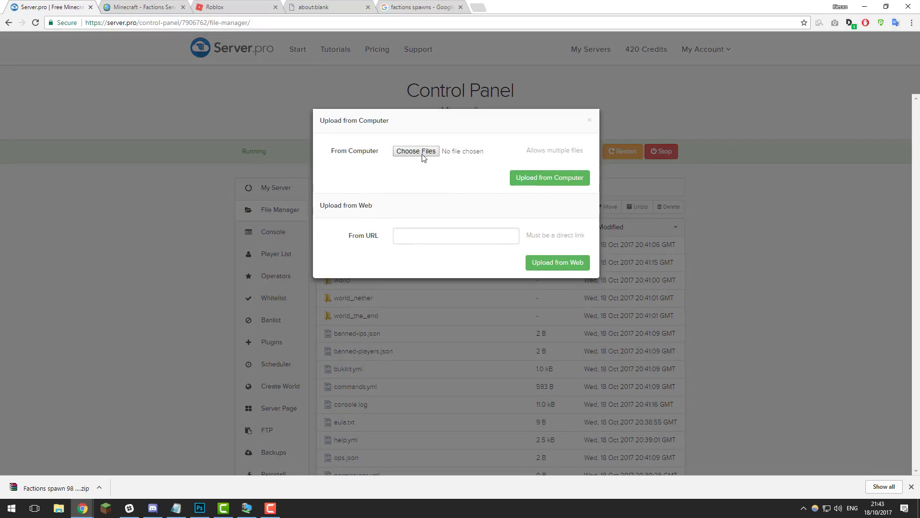
left_click(422, 153)
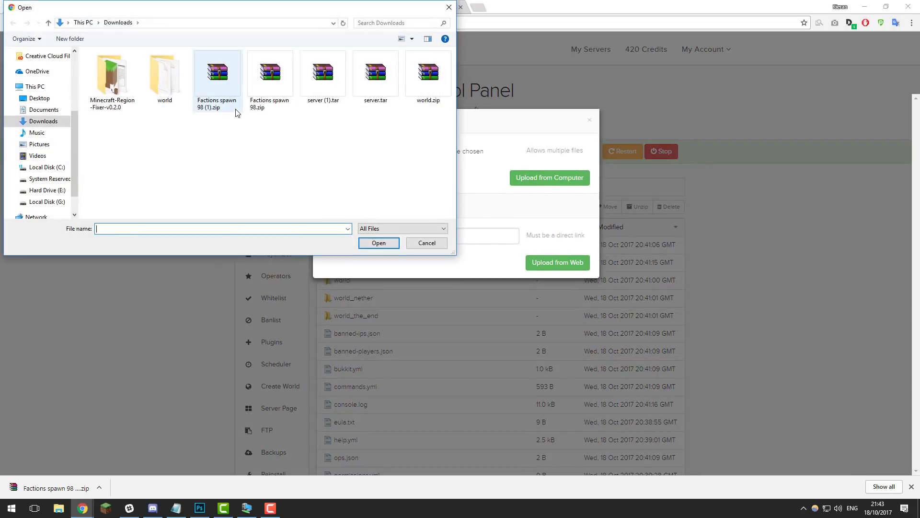
left_click(236, 112)
left_click(366, 242)
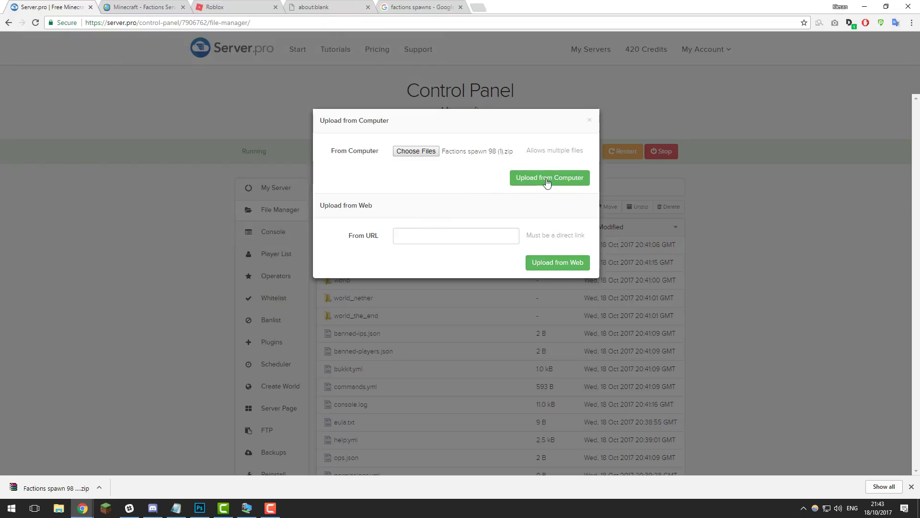
left_click(548, 179)
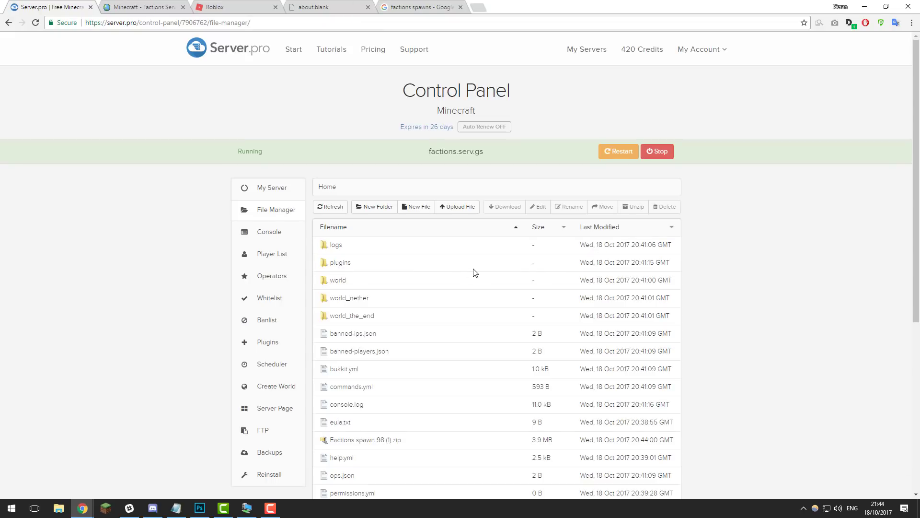
left_click(423, 441)
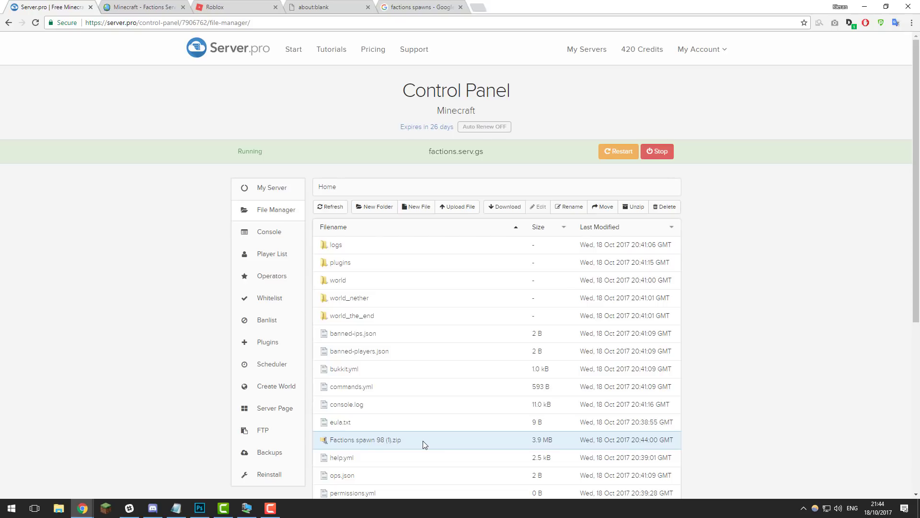
left_click(637, 207)
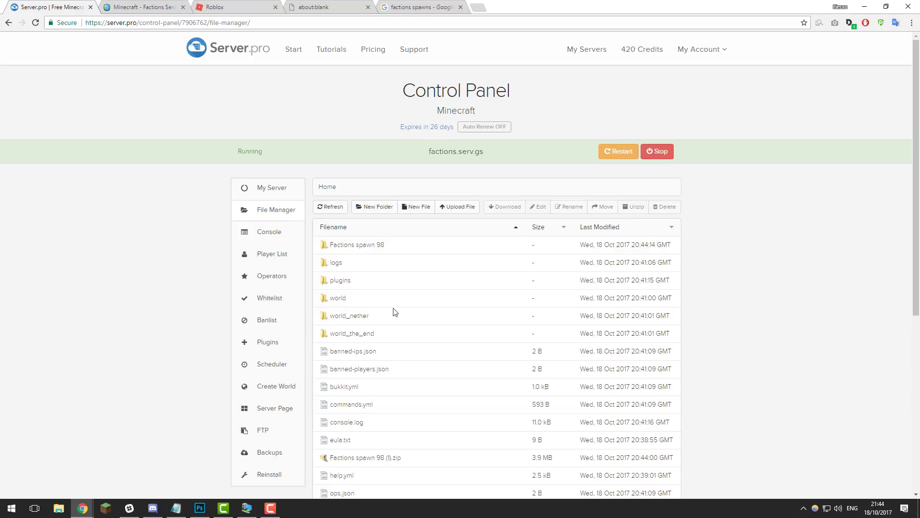
- Move the Factionspawn folder out of "Factions spawn 98" into the home directory and return there
left_click(364, 252)
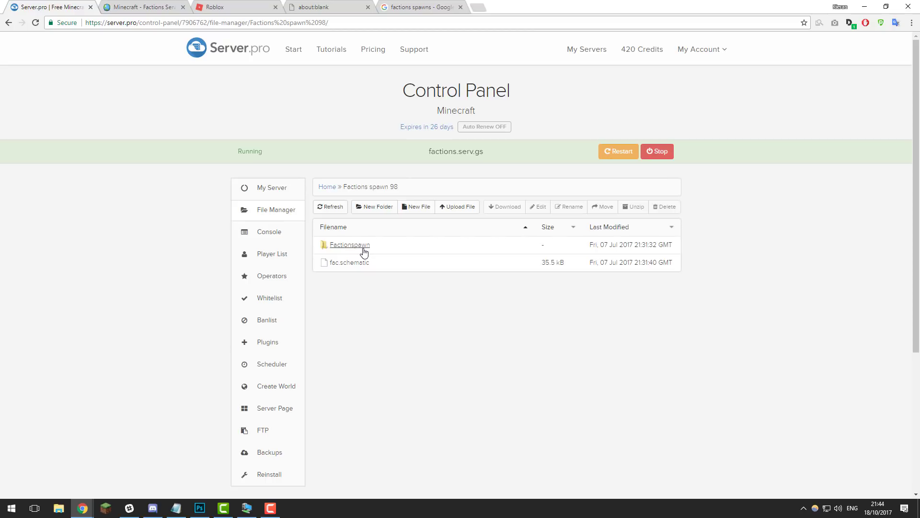
left_click(384, 248)
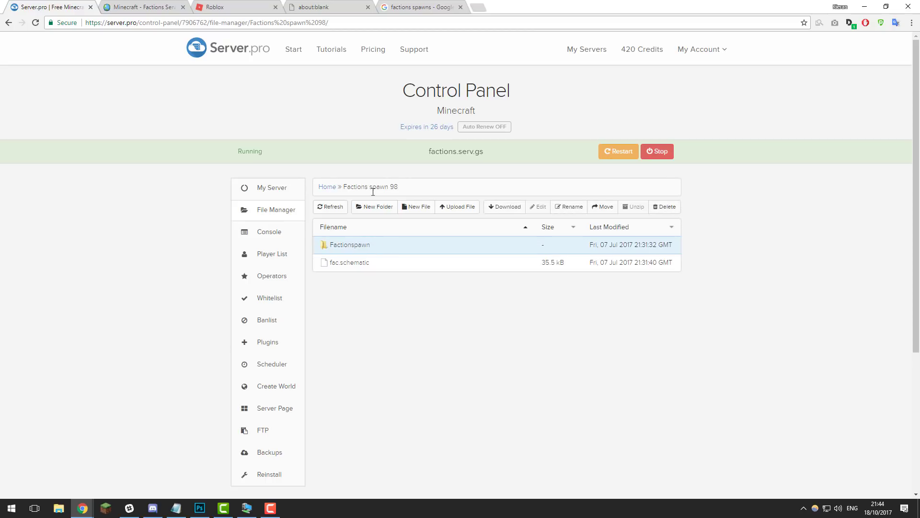
left_click(603, 207)
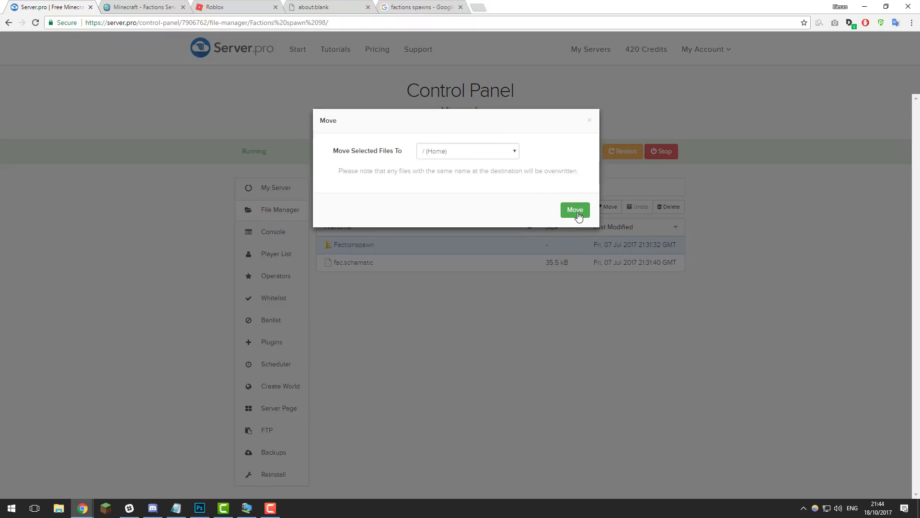
left_click(575, 210)
left_click(327, 187)
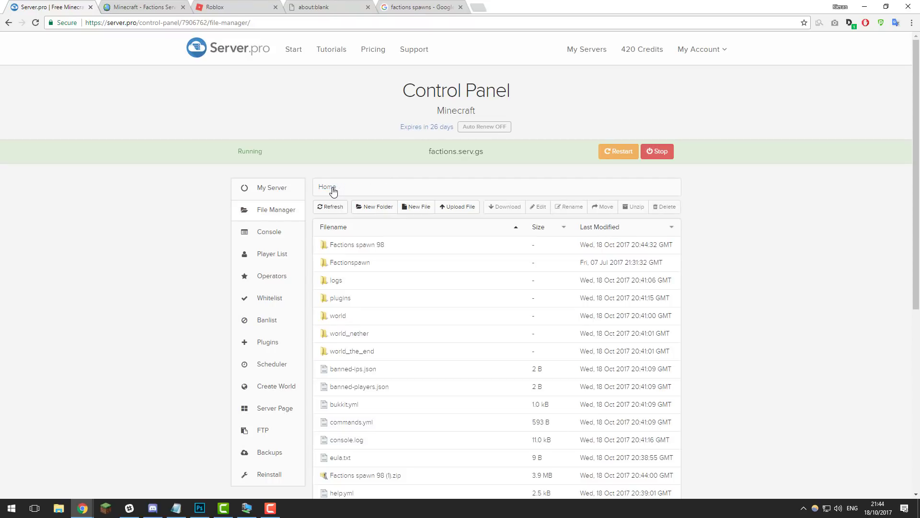
- Delete the "Factions spawn 98" folder and "Factions spawn 98 (1).zip" from the home directory
left_click(364, 250)
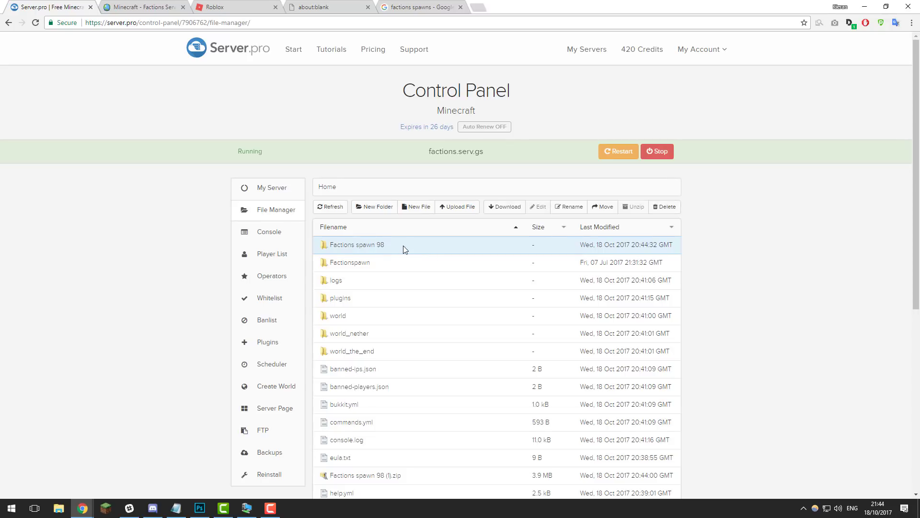
scroll(432, 408, "down", 1)
left_click(428, 425, "ctrl")
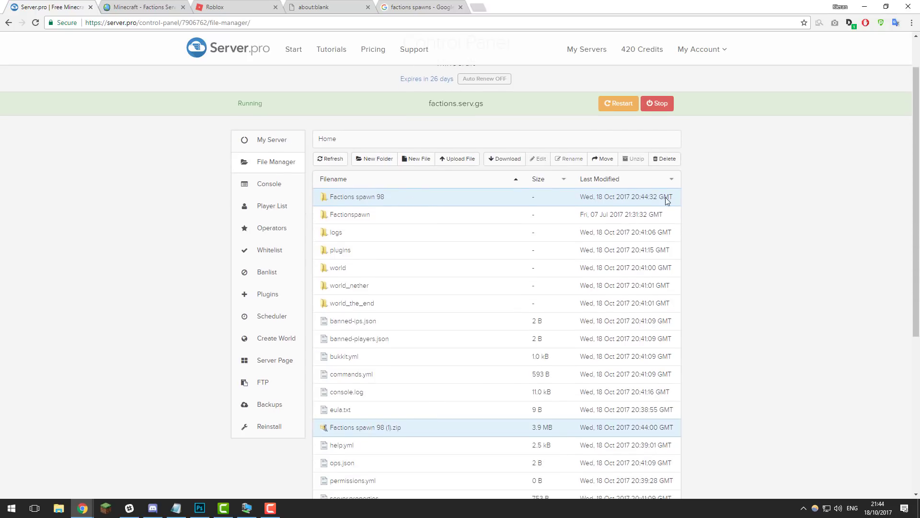
left_click(664, 158)
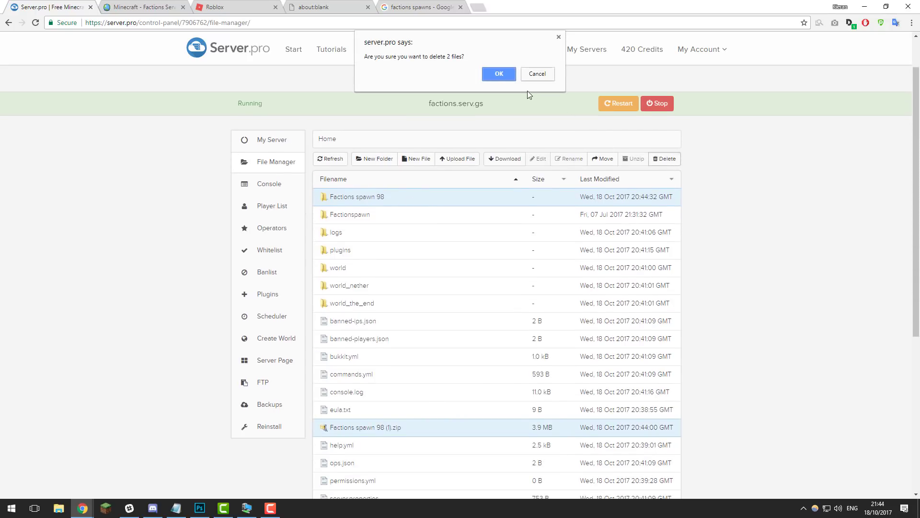
left_click(500, 74)
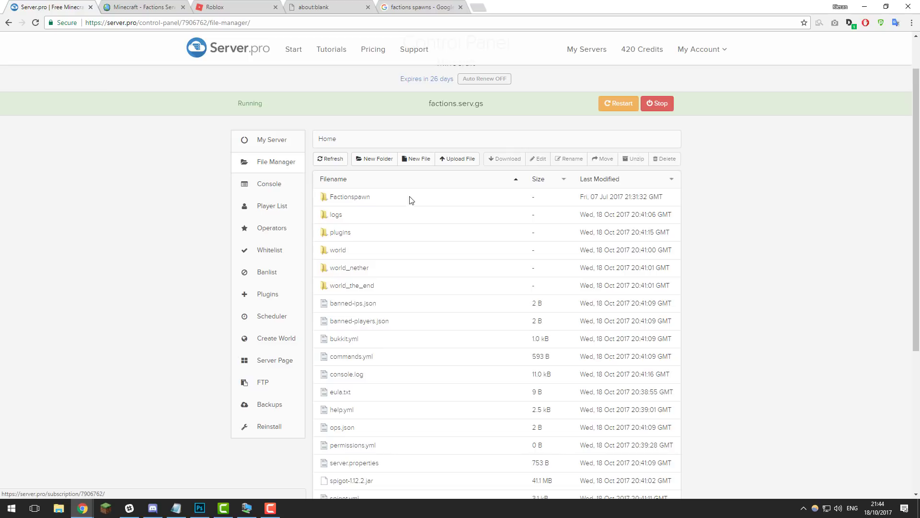
- Rename the Factionspawn folder in the home directory to factions-world and open it
left_click(570, 159)
type("factions-world")
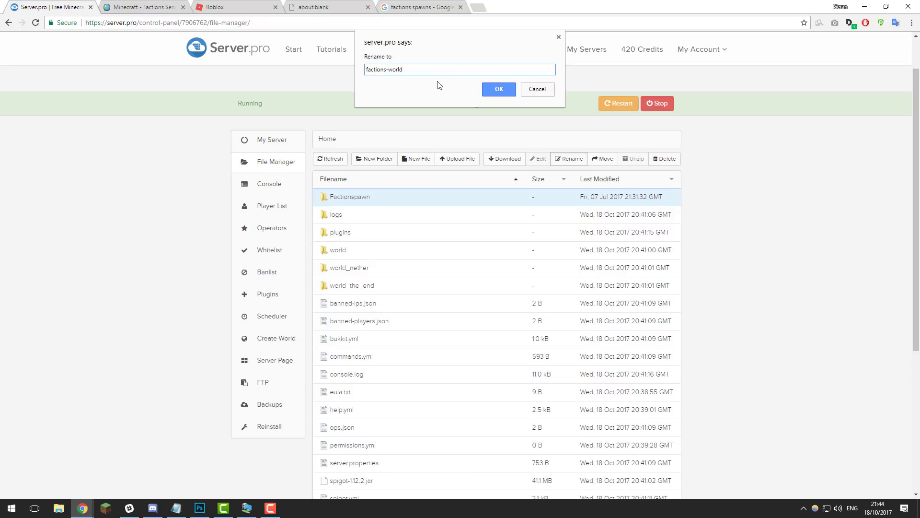
key("Return")
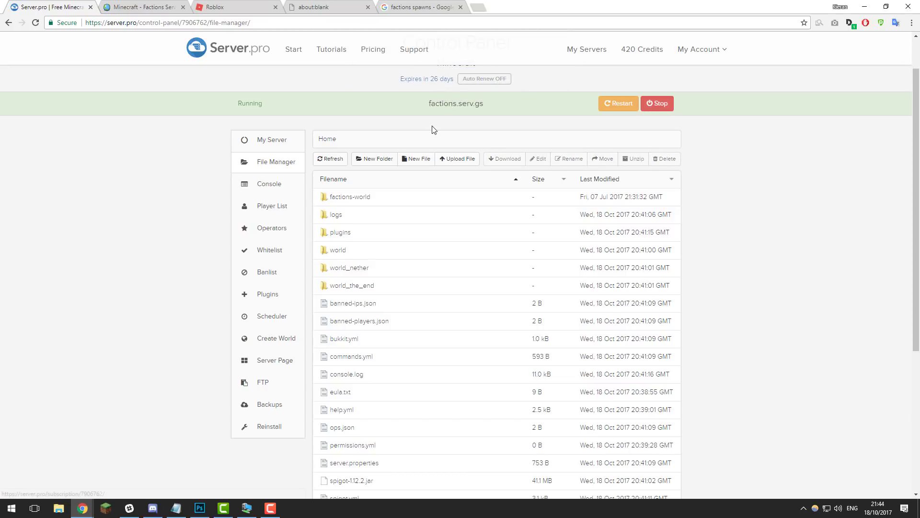
left_click(362, 197)
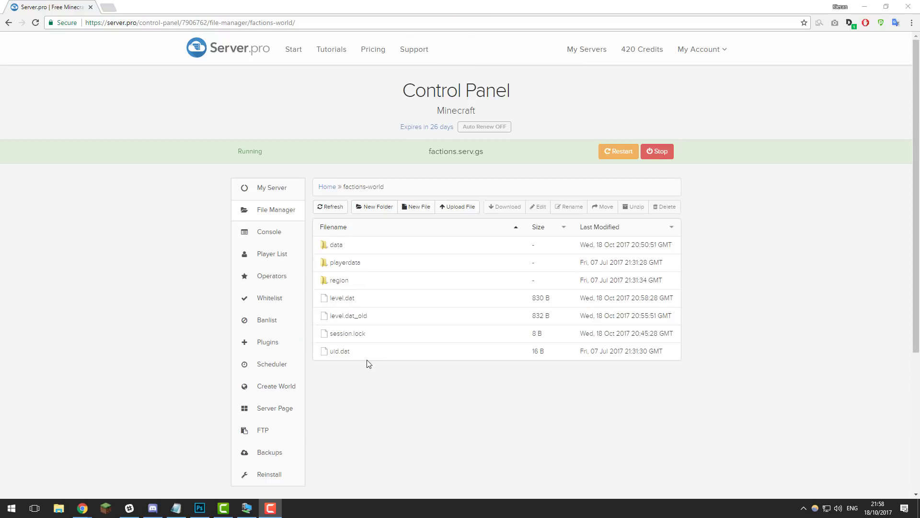
- Copy the folder name factions-world into the server configuration's level name, then save and restart the server
left_click(387, 189)
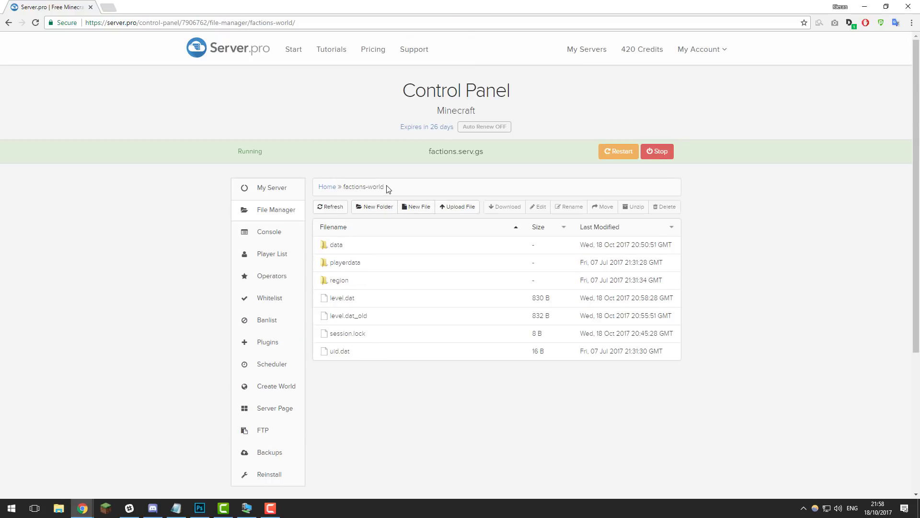
left_click_drag(388, 188, 342, 187)
right_click(370, 186)
left_click(381, 193)
left_click(290, 195)
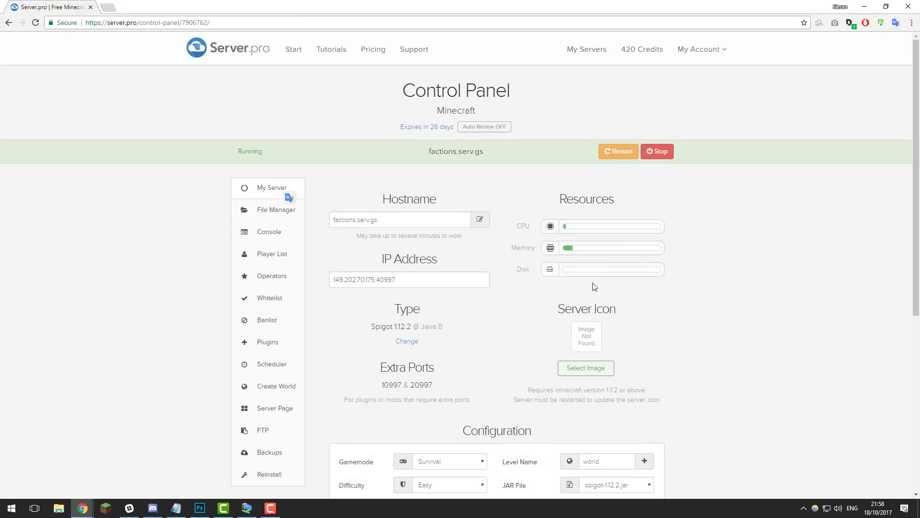
scroll(527, 393, "down", 2)
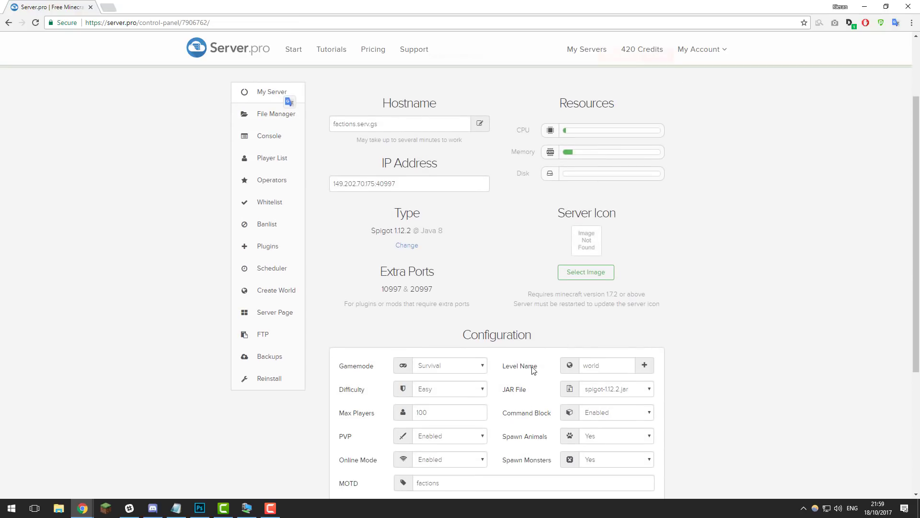
left_click_drag(600, 366, 583, 366)
right_click(612, 372)
left_click(626, 240)
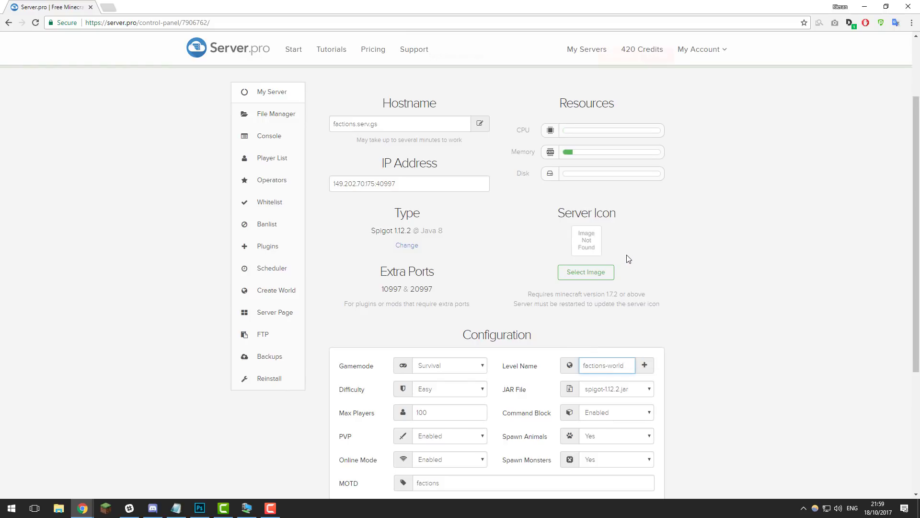
scroll(566, 254, "down", 2)
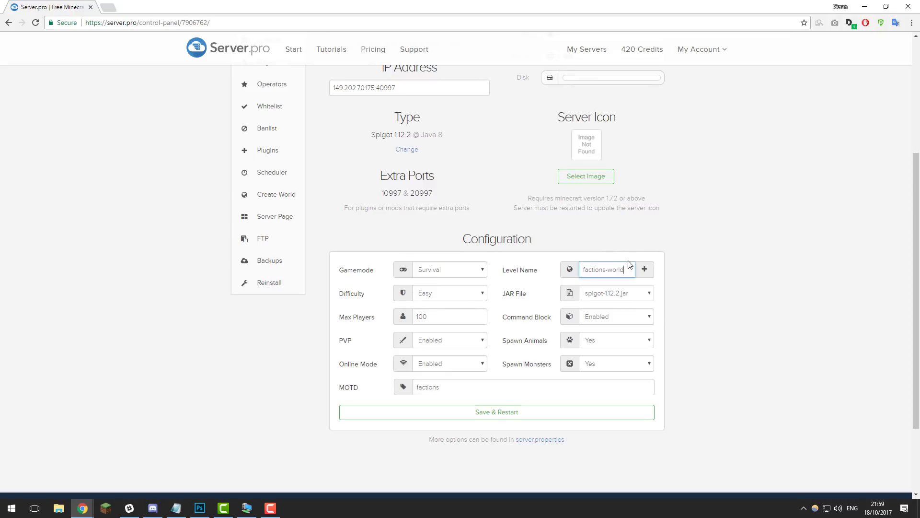
left_click(496, 412)
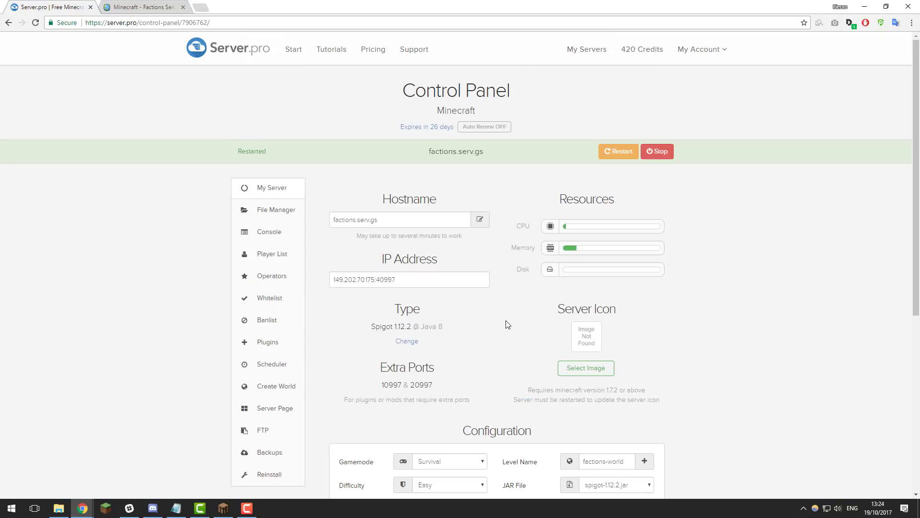
- Switch to the Minecraft game and join the factions server
scroll(506, 324, "down", 3)
scroll(314, 425, "up", 1)
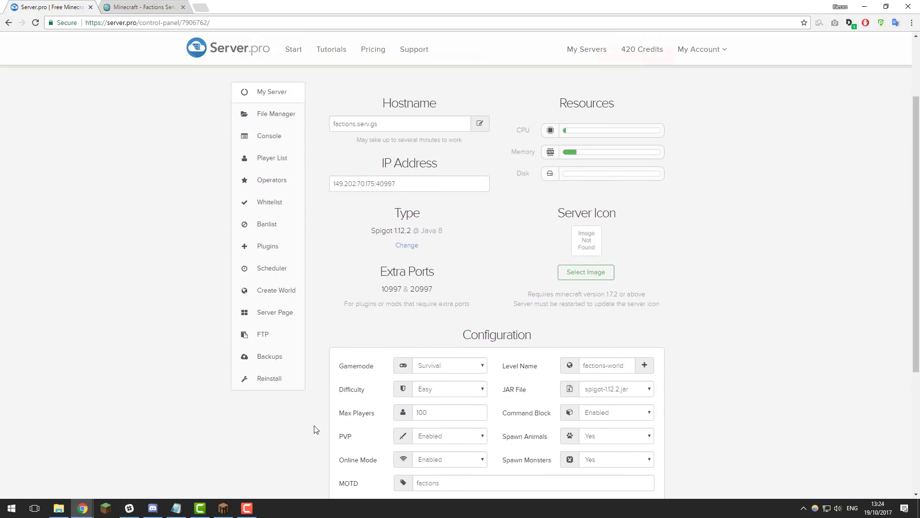
left_click(224, 508)
left_click(415, 245)
left_click(415, 244)
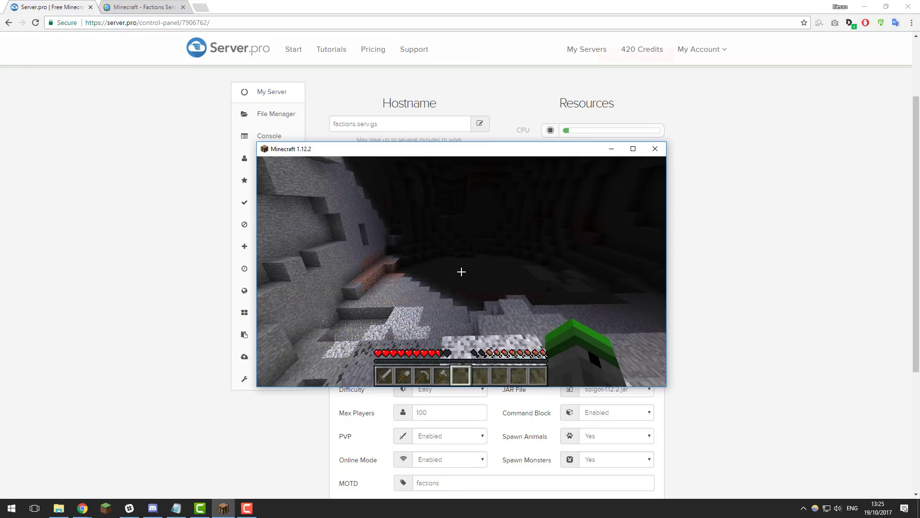
- Look up the spawn's XYZ coordinates on the Planet Minecraft project page and begin a /tppos command in the Minecraft chat
key("t")
left_click(144, 6)
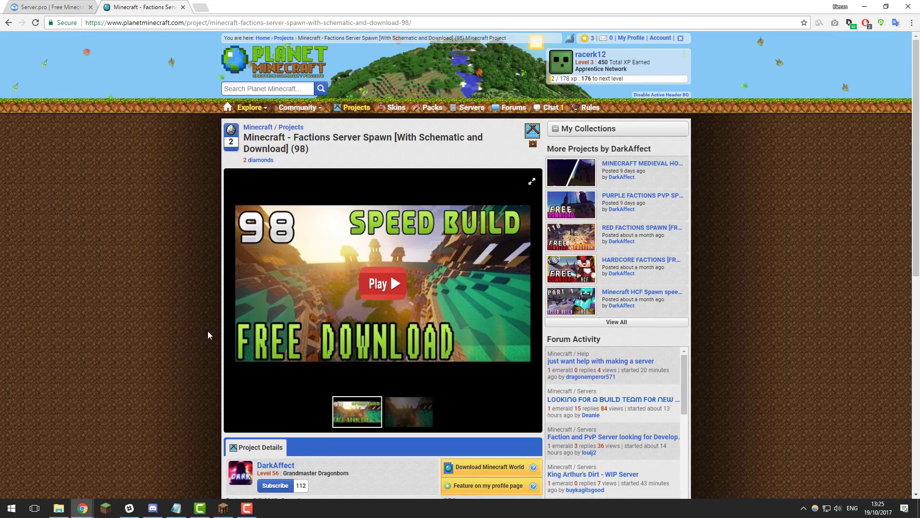
scroll(208, 331, "down", 3)
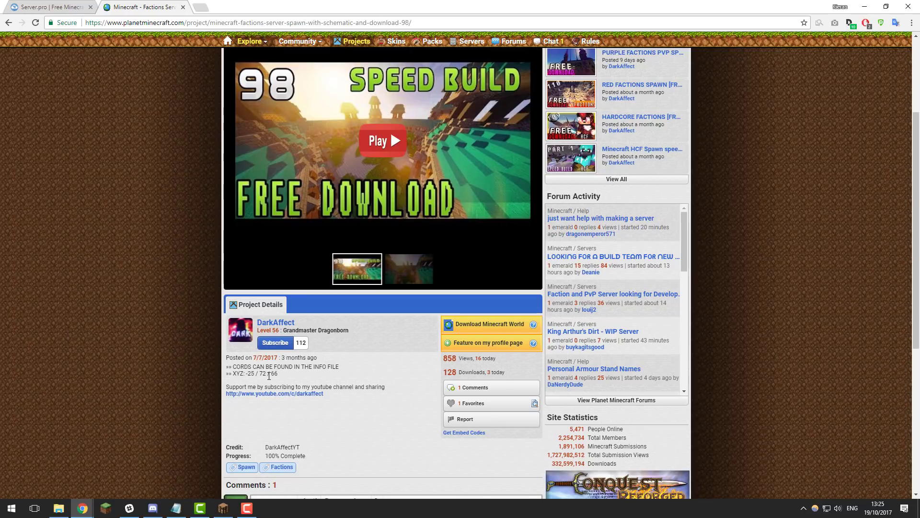
left_click(219, 514)
type("/t")
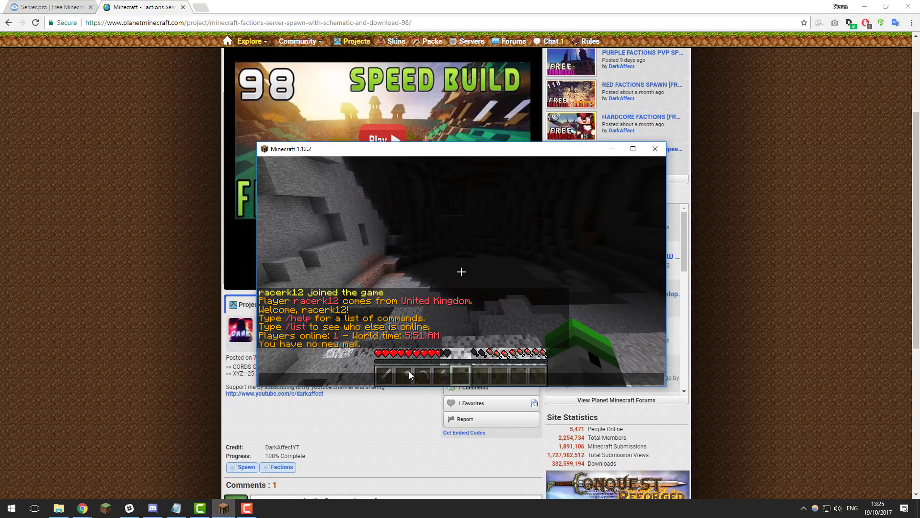
type("ppos")
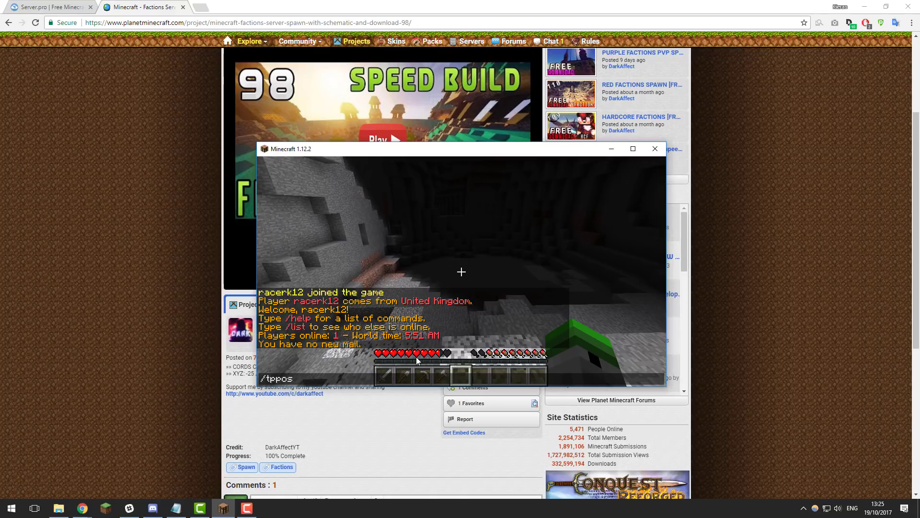
- Add the player's username to the operators list in the Server.pro control panel
left_click(68, 6)
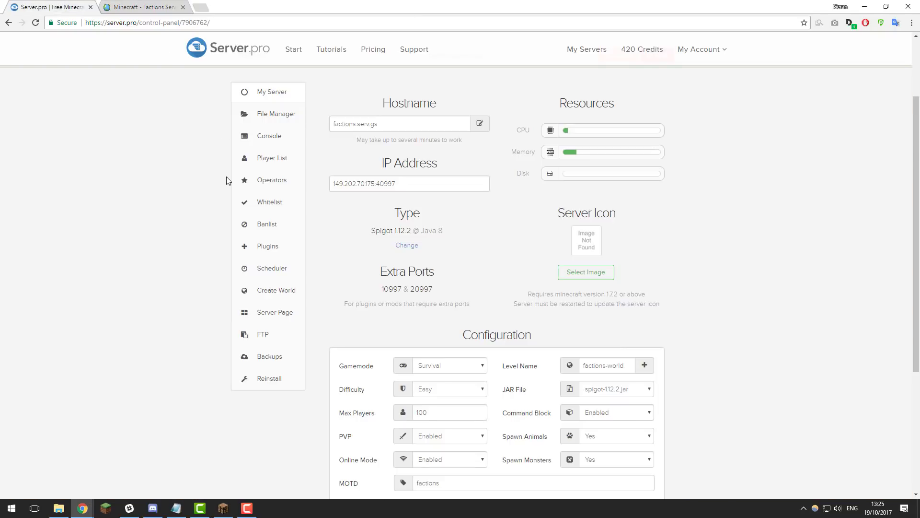
left_click(272, 181)
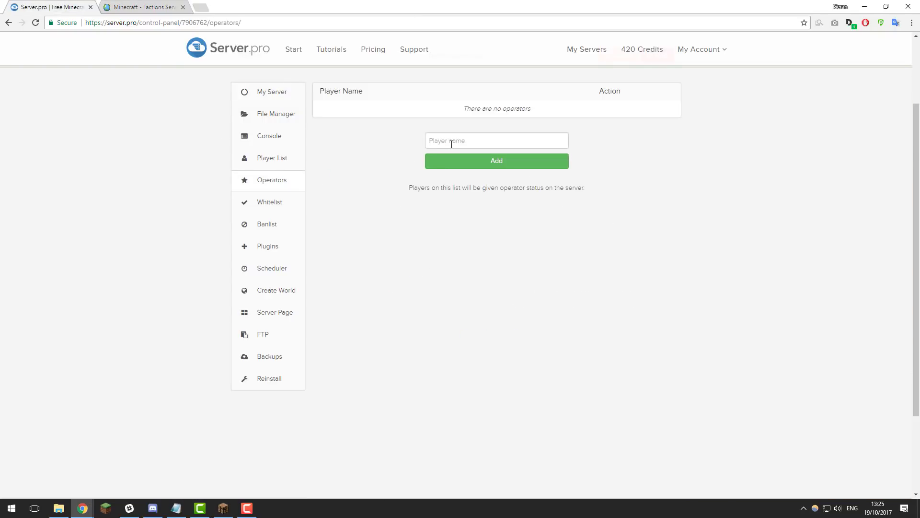
left_click(451, 142)
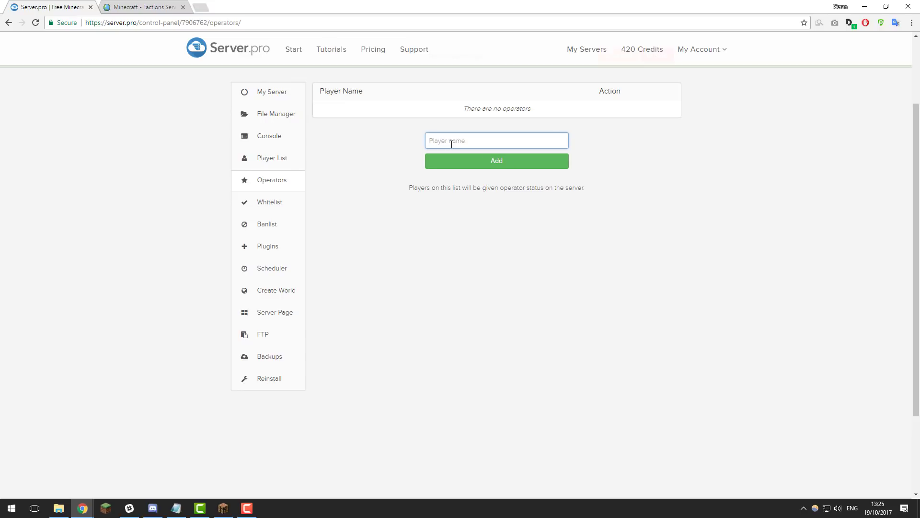
type("racerk12")
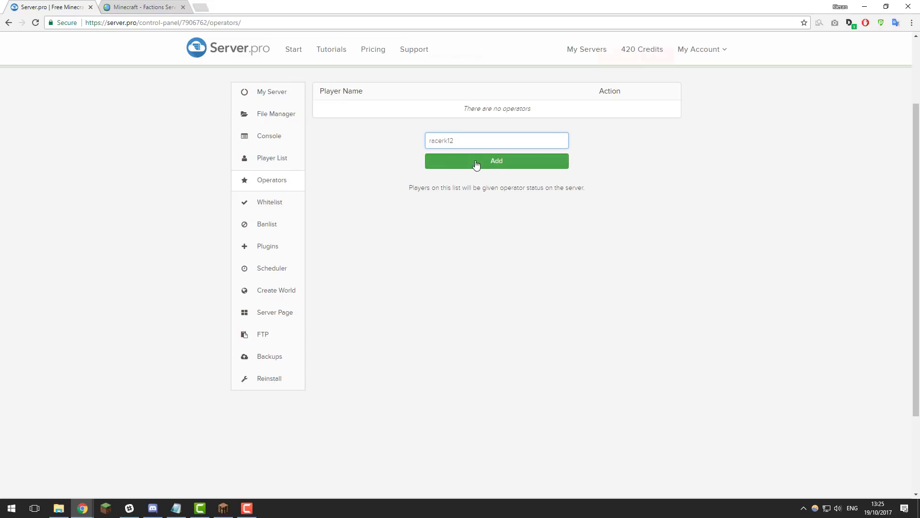
left_click(476, 165)
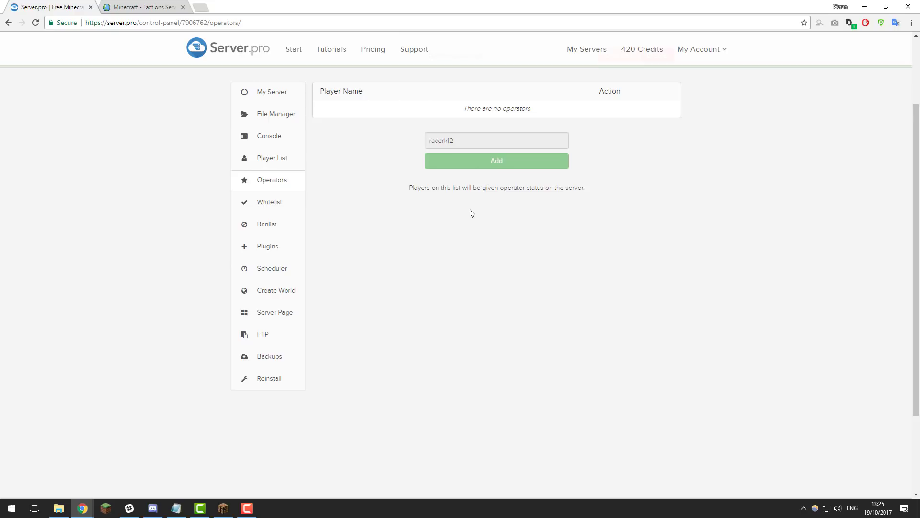
- Recheck the coordinates on the project page and teleport in Minecraft with /tppos -25 72 66
left_click(224, 508)
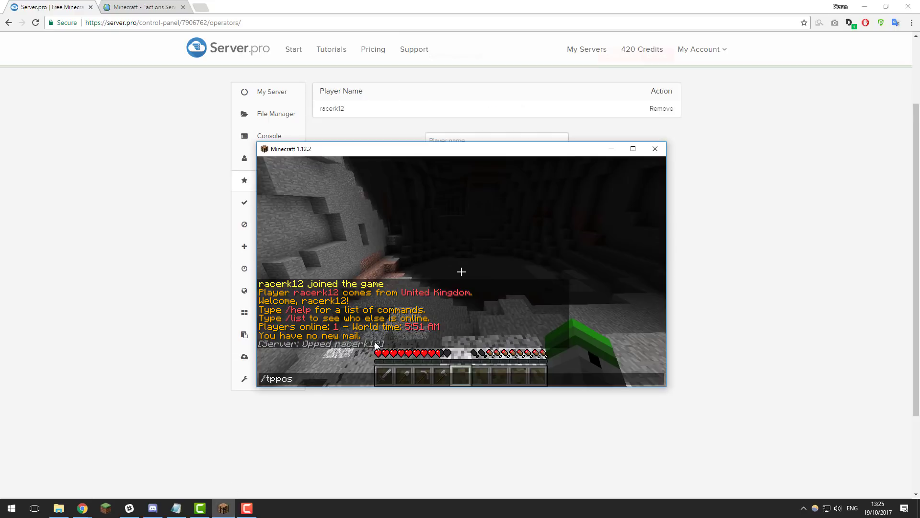
left_click(144, 7)
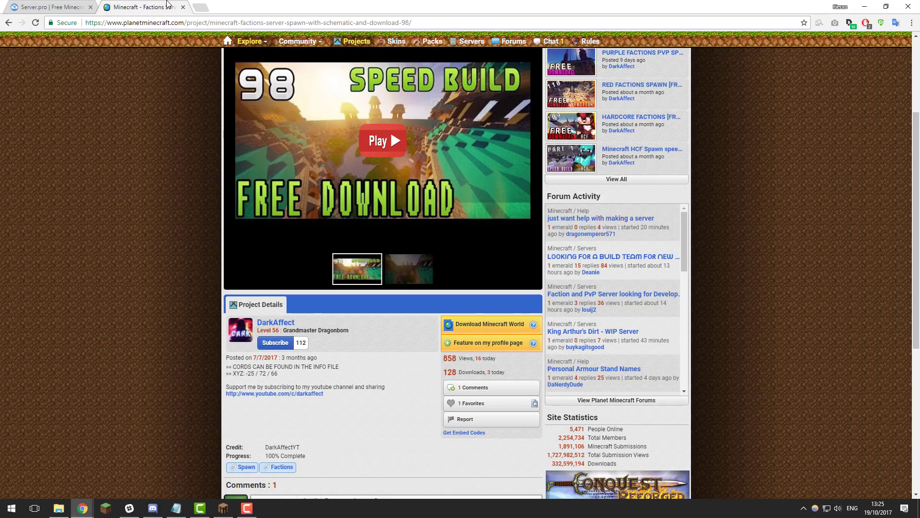
left_click(229, 511)
left_click_drag(360, 148, 353, 113)
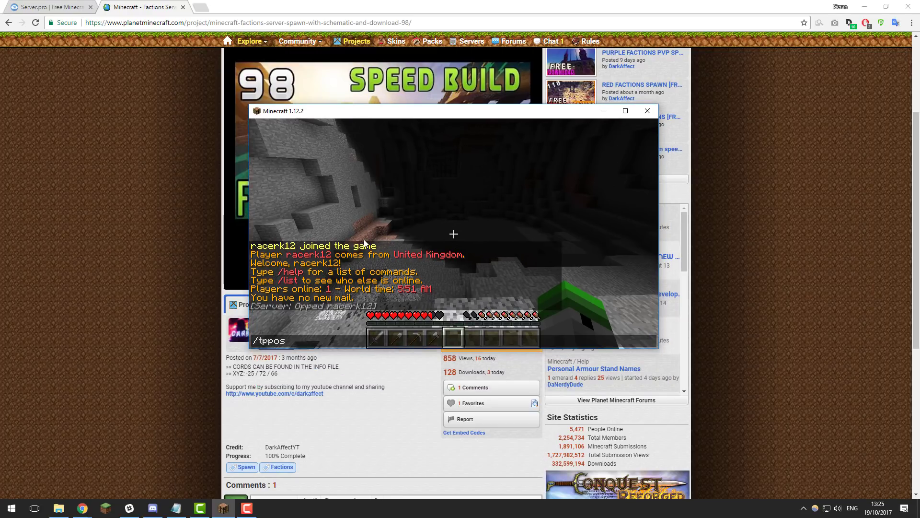
type("-25 72 66")
key("Return")
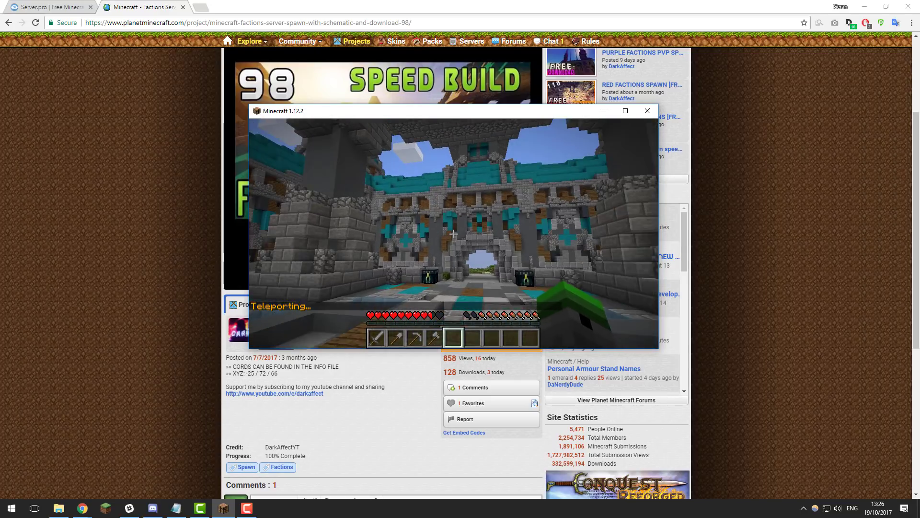
- Look around the spawn building and switch to creative mode with /gm 1
key("w")
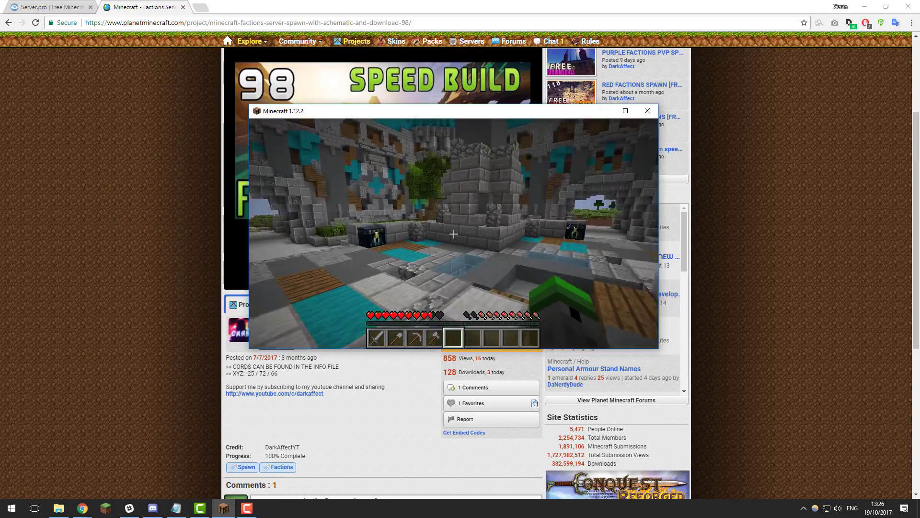
type("t")
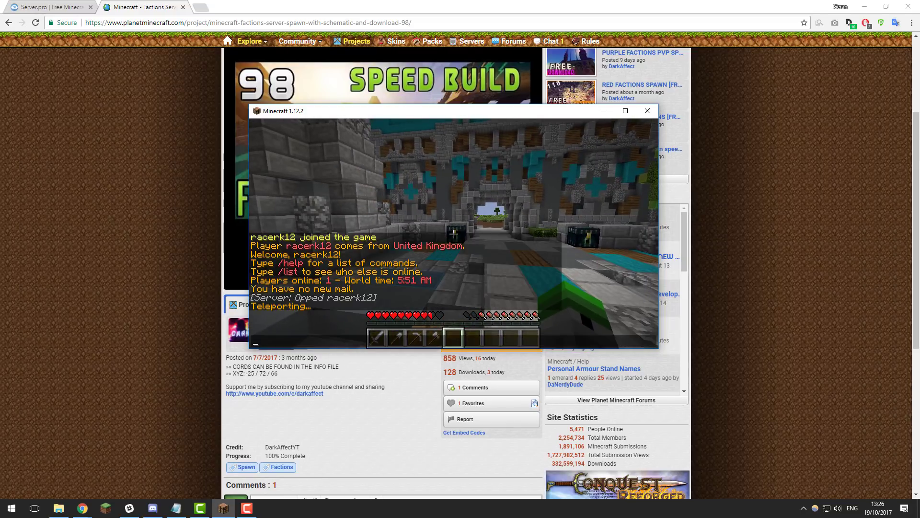
type("/gm 1")
key("Return")
- Explore the spawn building's courtyard, outer edge and the surrounding grass area
key("w")
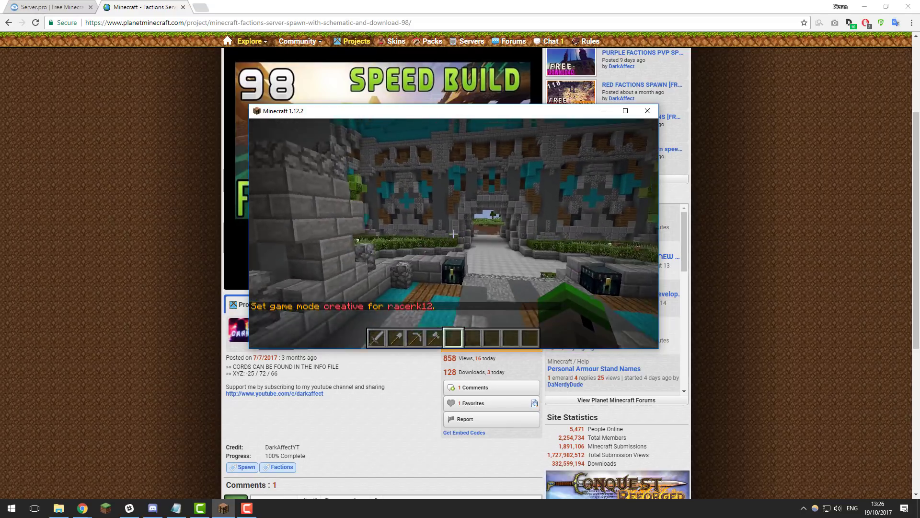
key("w")
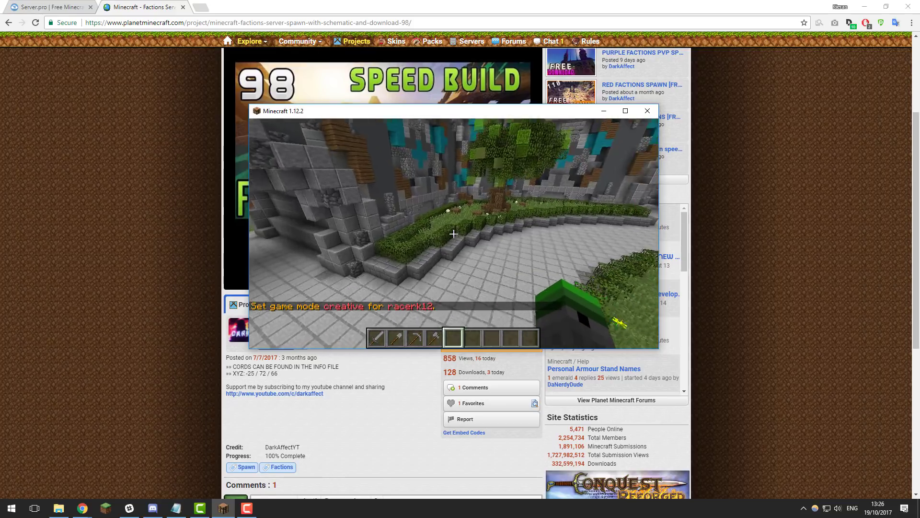
key("w")
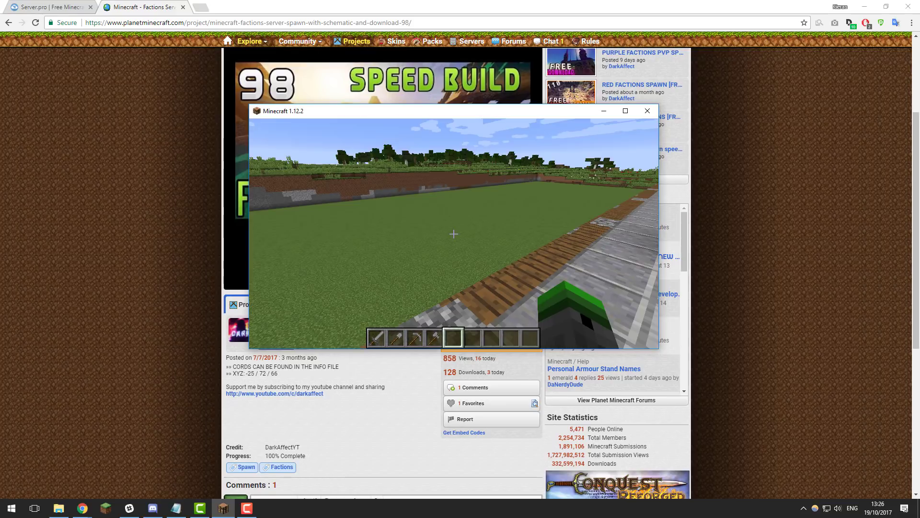
key("w")
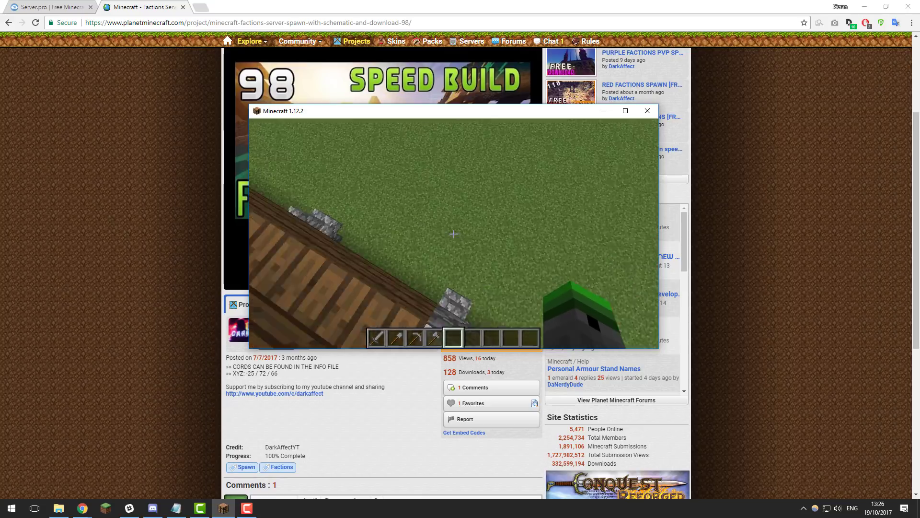
key("w")
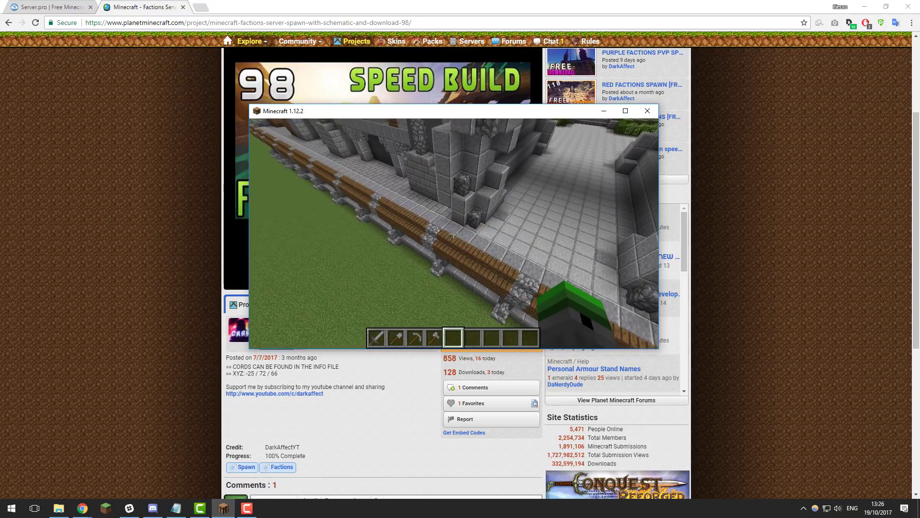
key("w")
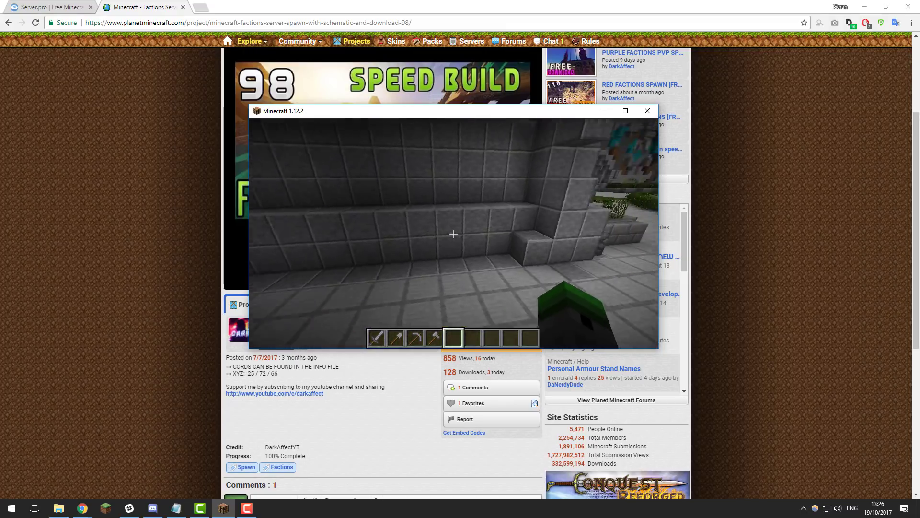
- Set the server's spawn location inside the centre of the spawn building and teleport to it as a test
key("w")
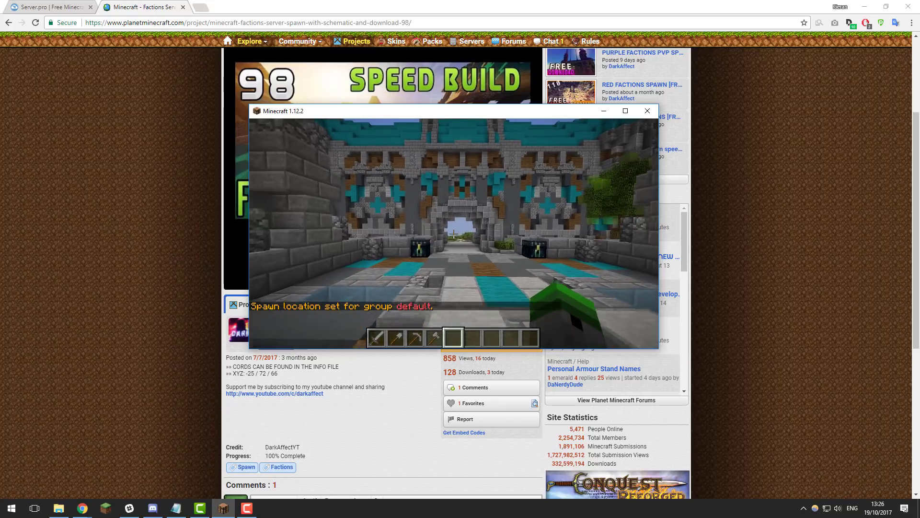
key("t")
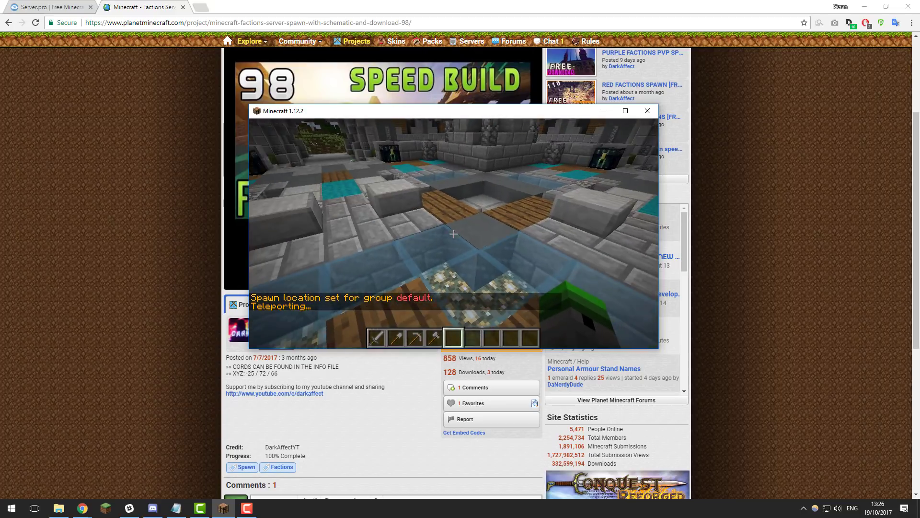
- Fly around the spawn building to view its courtyard, teal roofs and central dome
key("w")
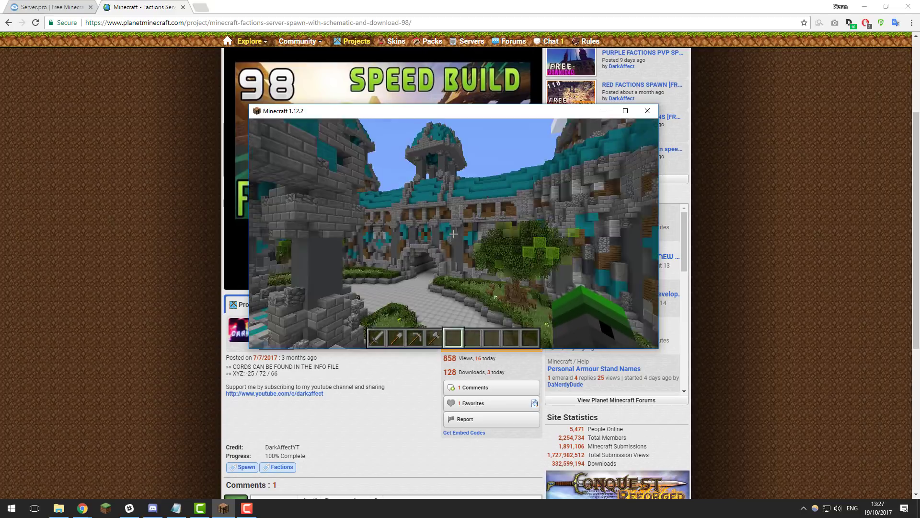
key("w")
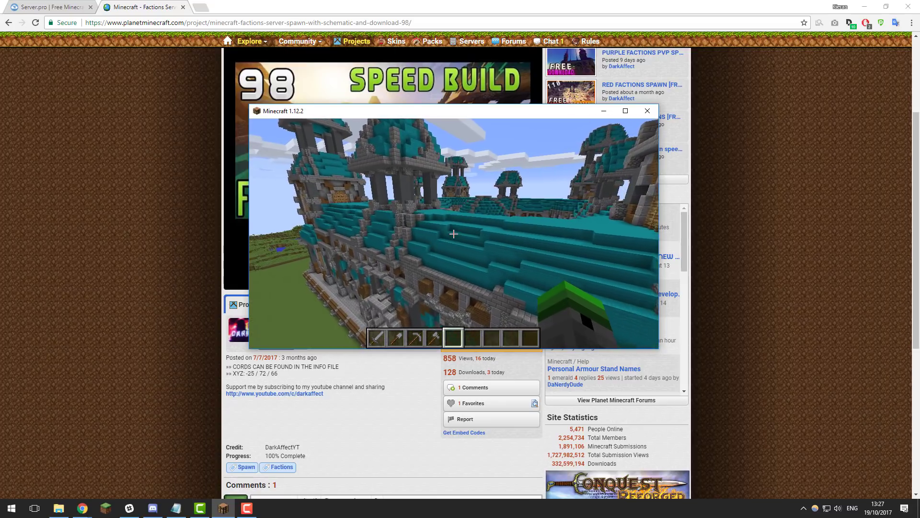
key("w")
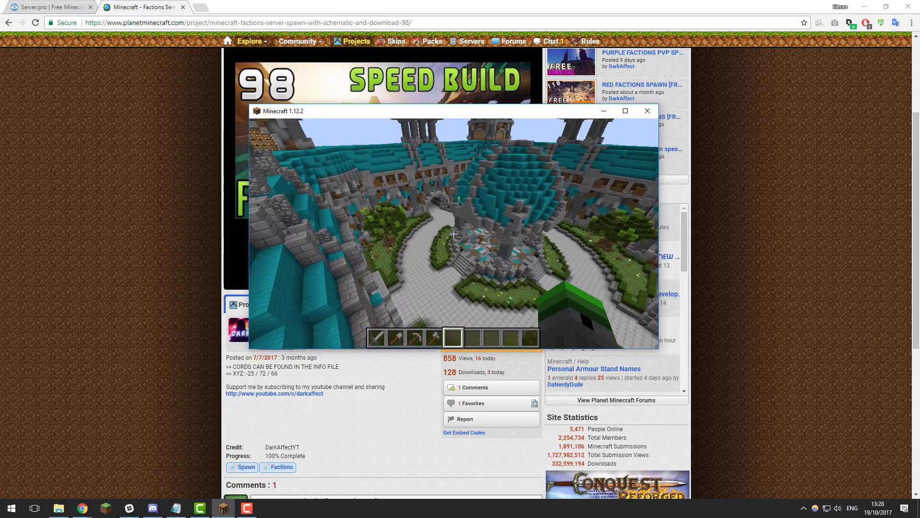